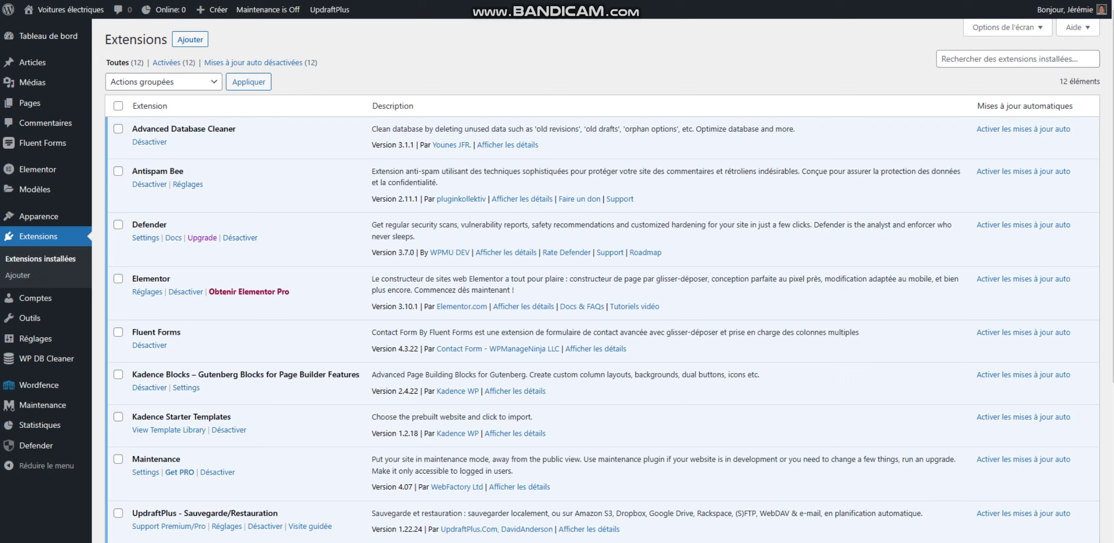
click(146, 238)
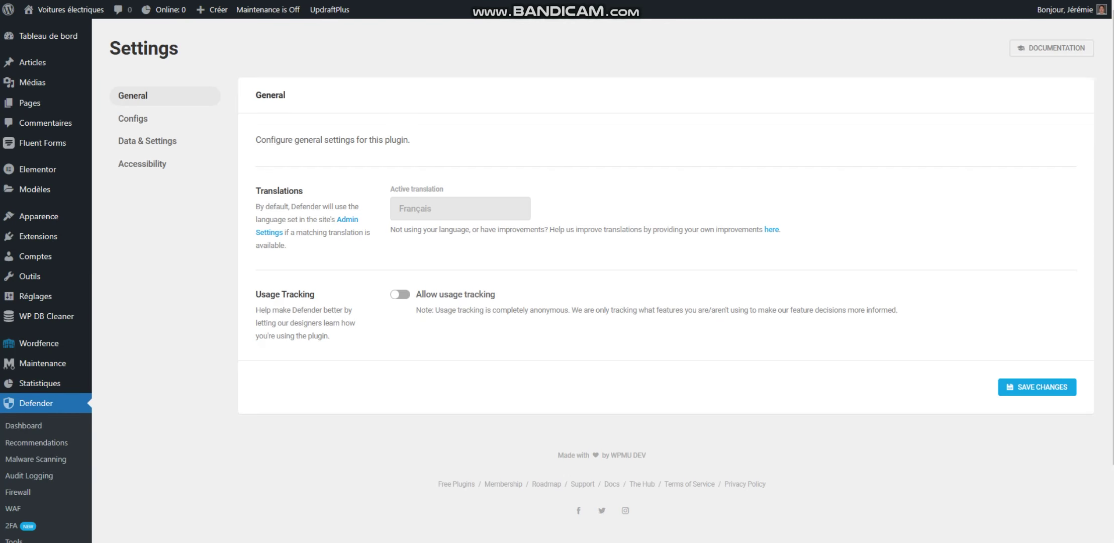
key(alt+Left)
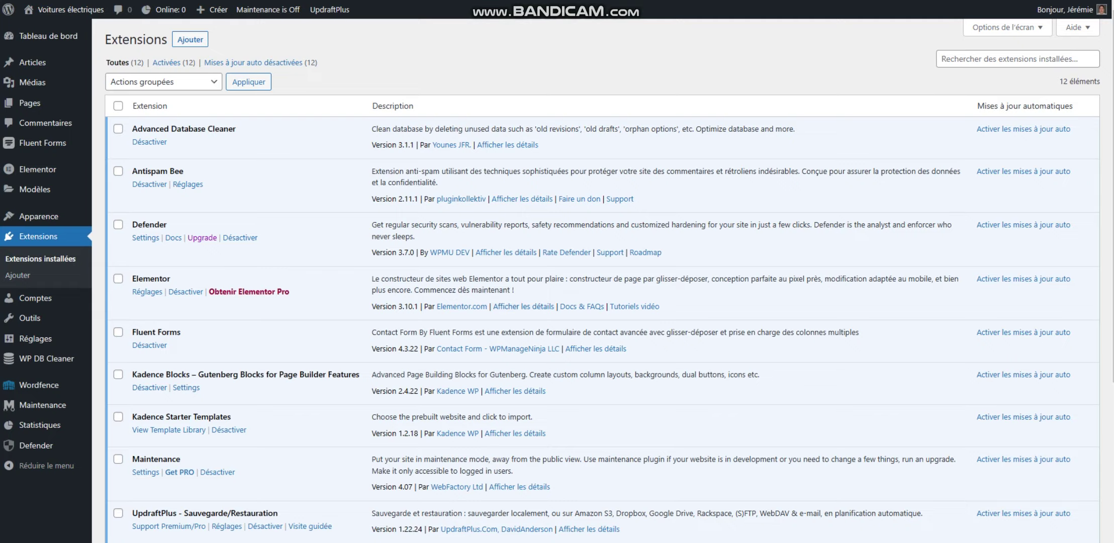
click(523, 306)
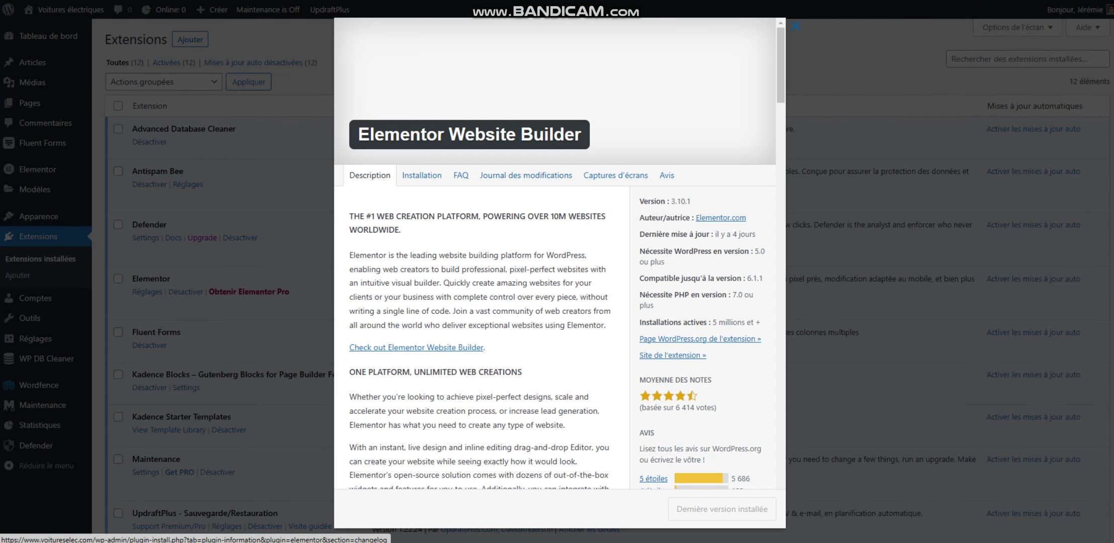
key(Escape)
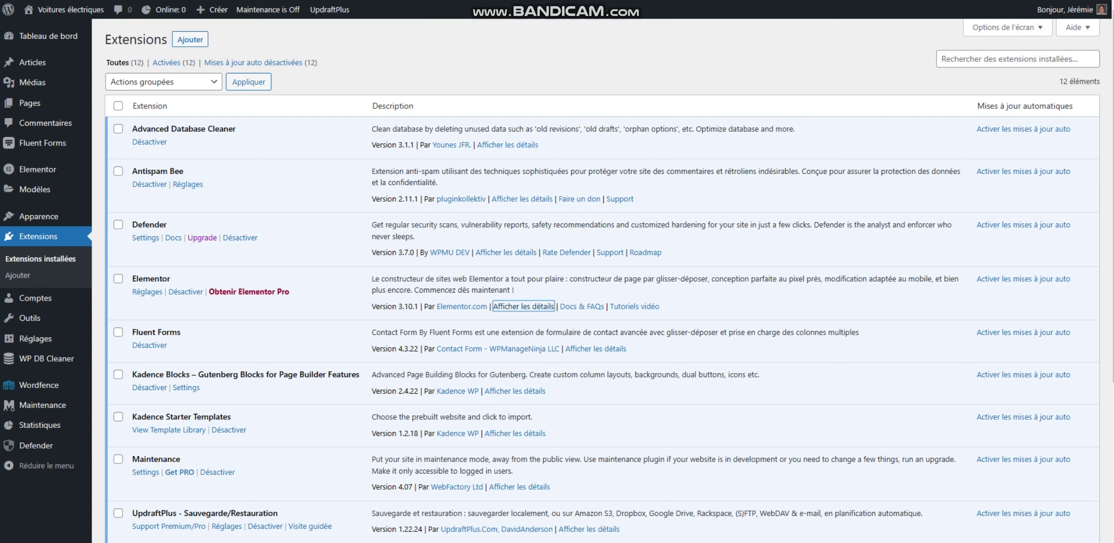
Open the Defender plugin's details and read its description through the "Block hackers at every level" feature list.
click(506, 252)
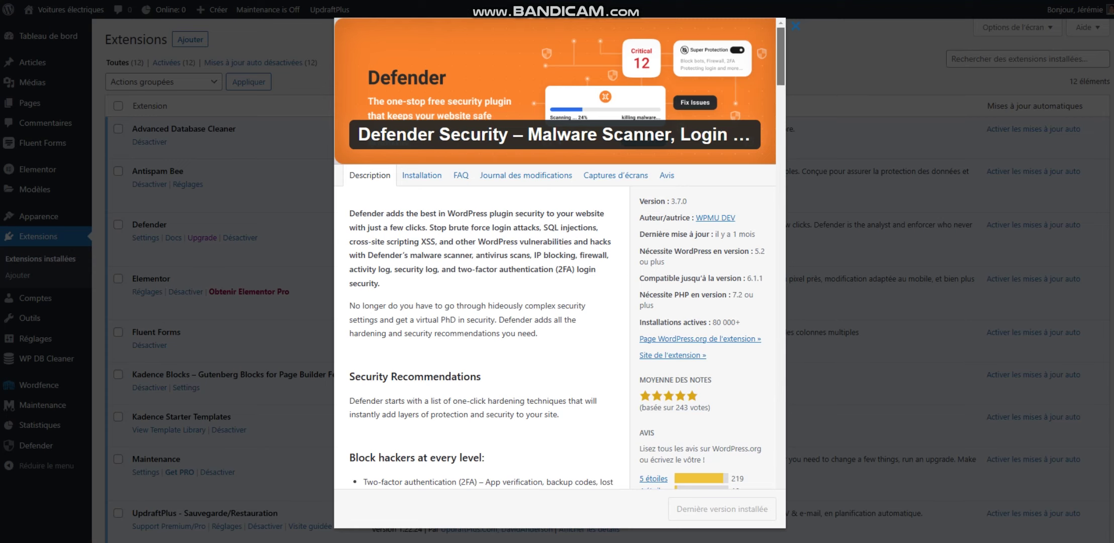
scroll(555, 253, down, 1)
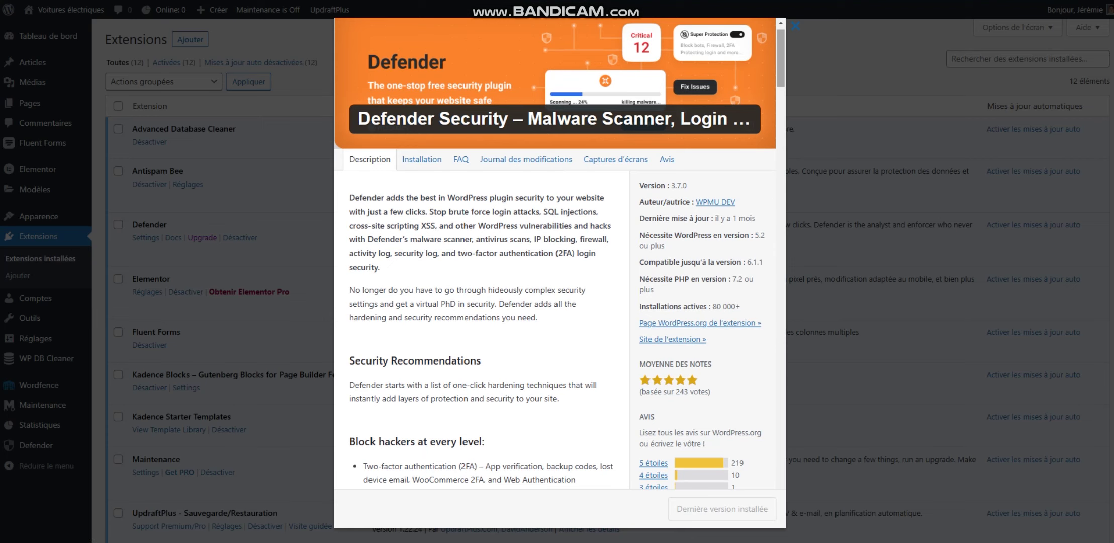
scroll(560, 254, down, 2)
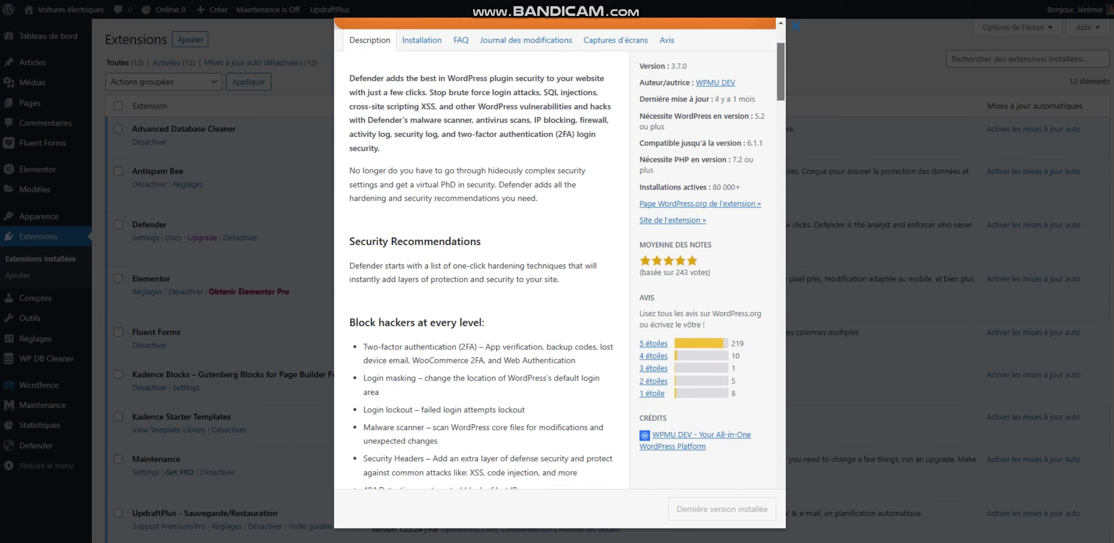
scroll(560, 254, down, 1)
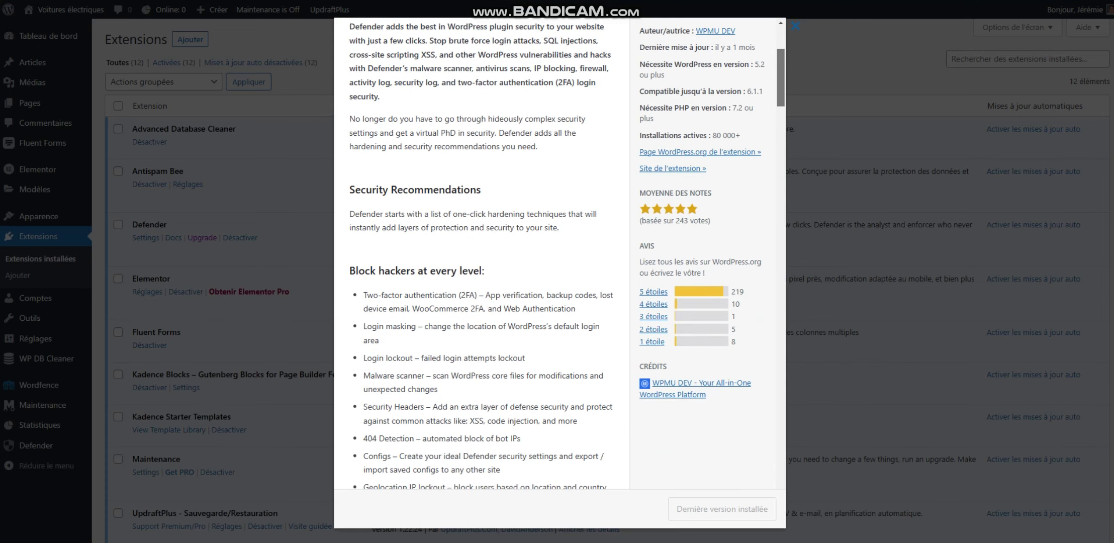
scroll(560, 254, down, 2)
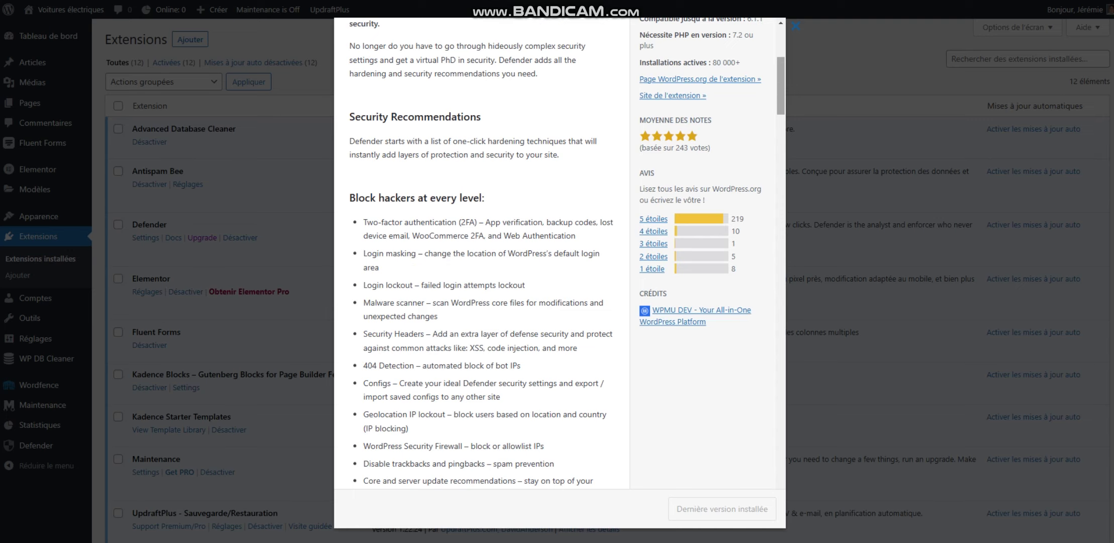
scroll(559, 254, down, 1)
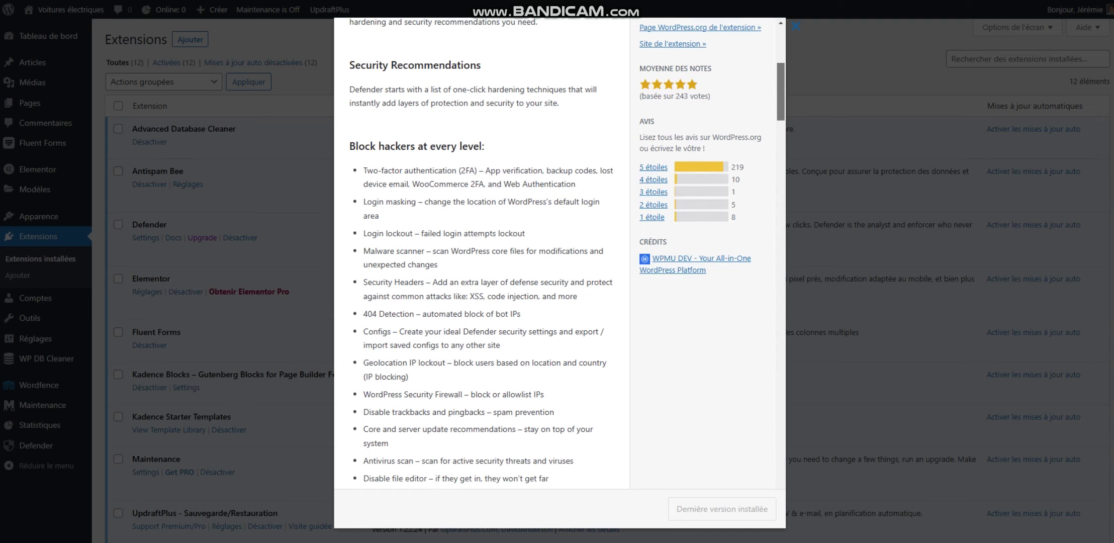
scroll(560, 254, down, 5)
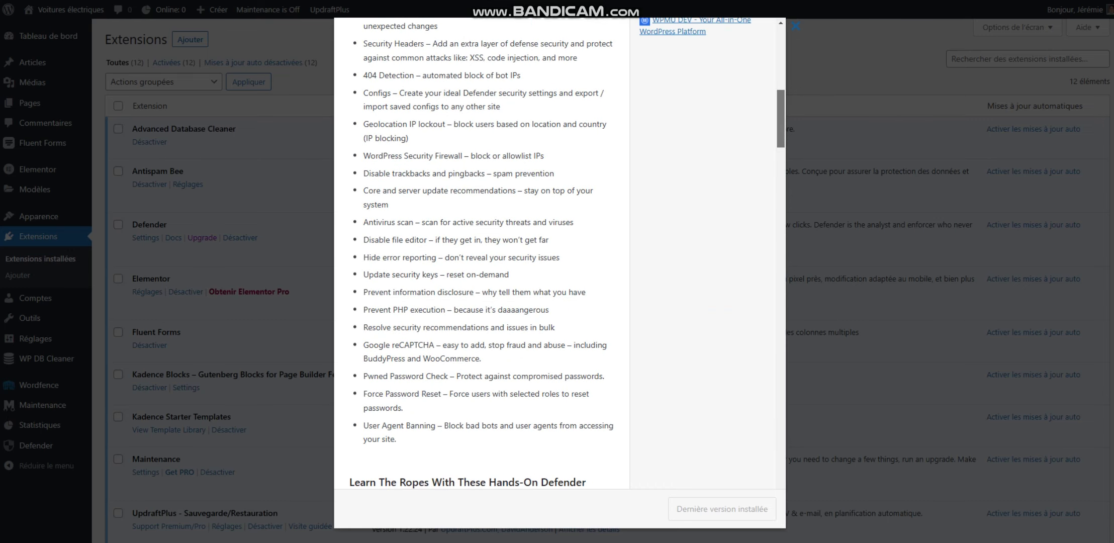
Read the description's sections on security scans, two-factor authentication, Google reCAPTCHA, the firewall and login protection.
scroll(481, 251, down, 10)
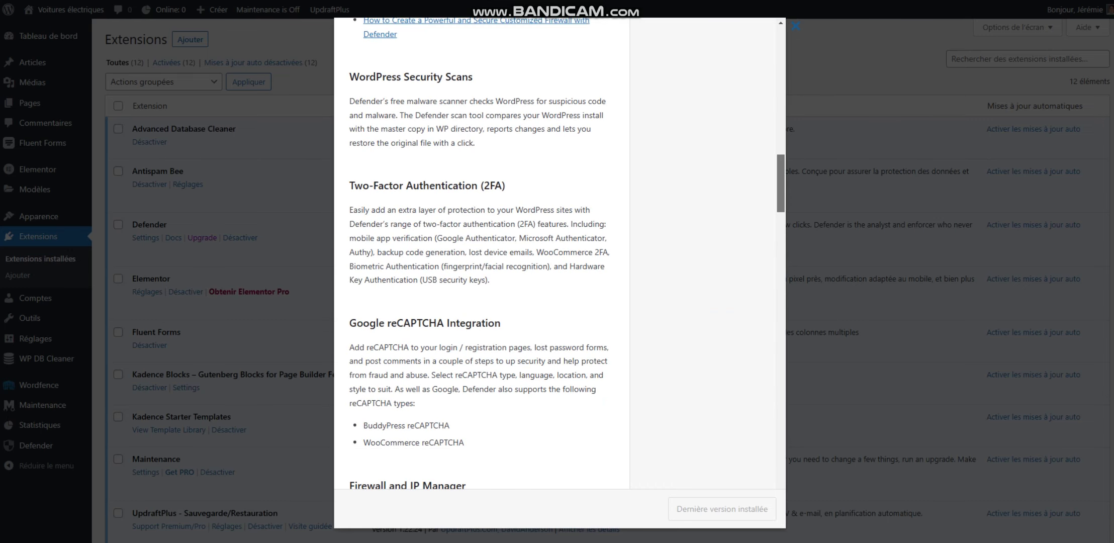
scroll(559, 254, down, 3)
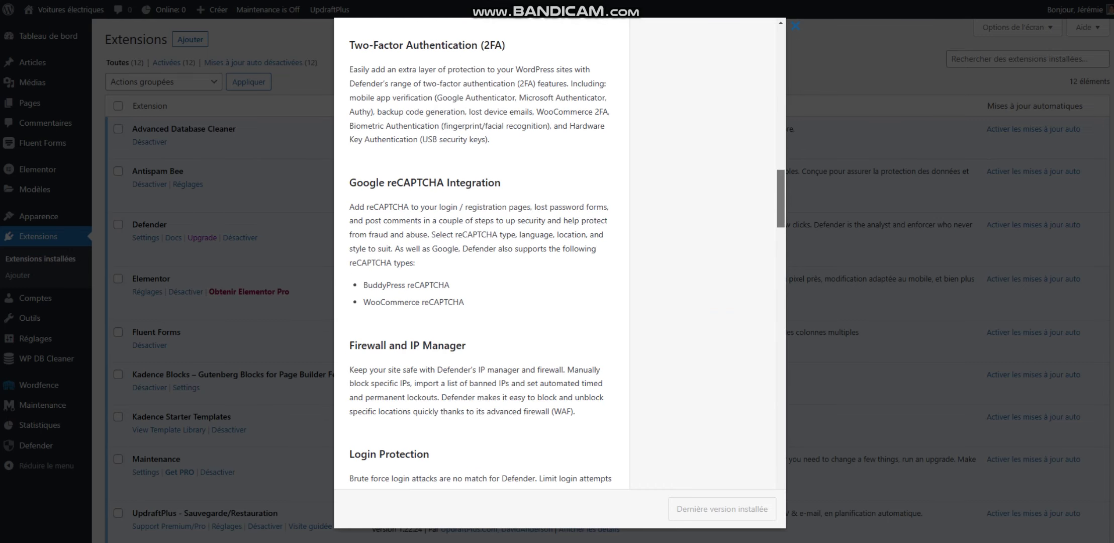
scroll(560, 254, up, 1)
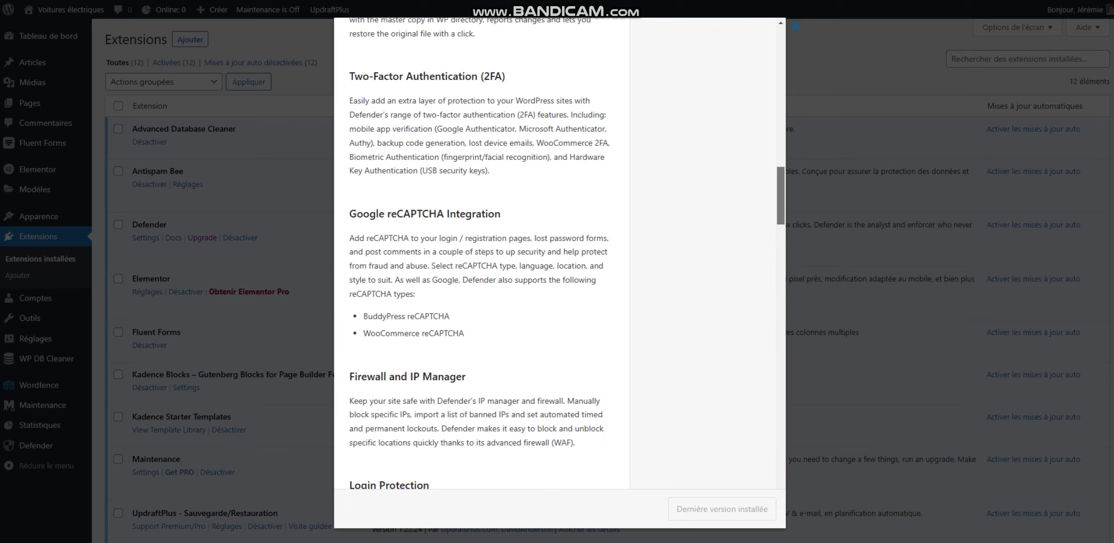
scroll(481, 254, up, 1)
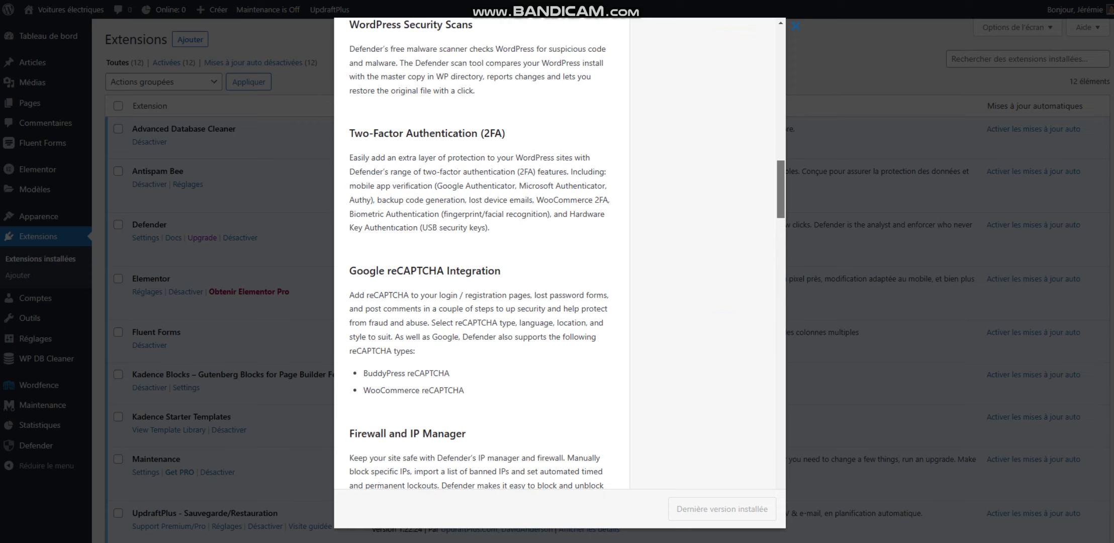
scroll(482, 254, up, 2)
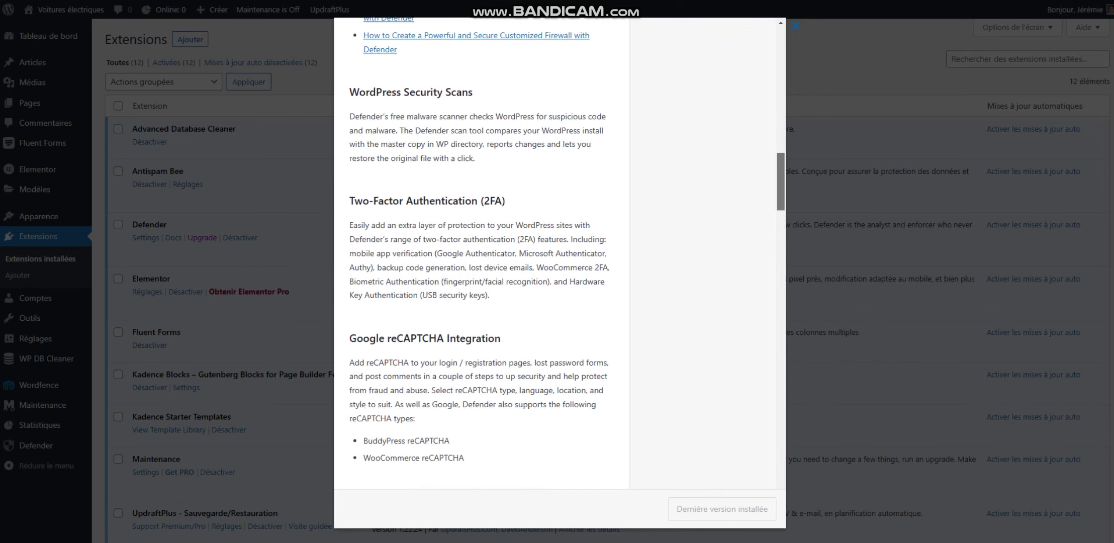
scroll(482, 254, down, 4)
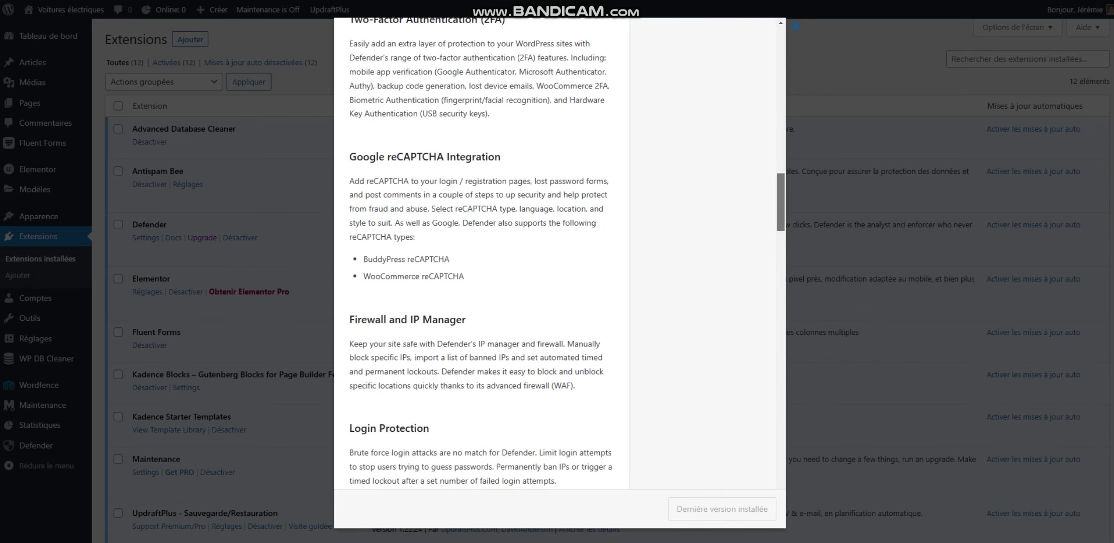
scroll(482, 254, down, 3)
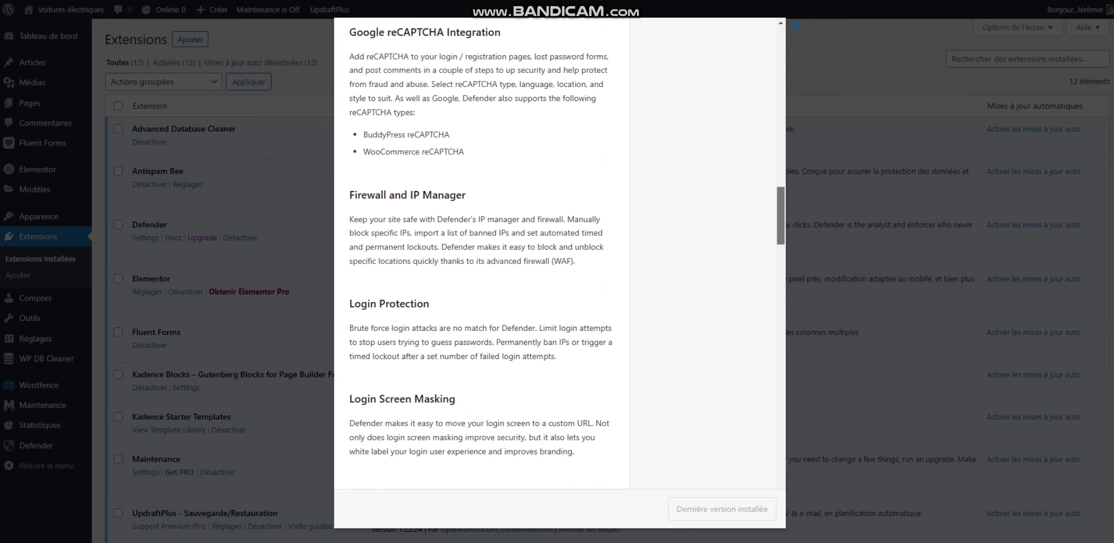
scroll(482, 254, down, 7)
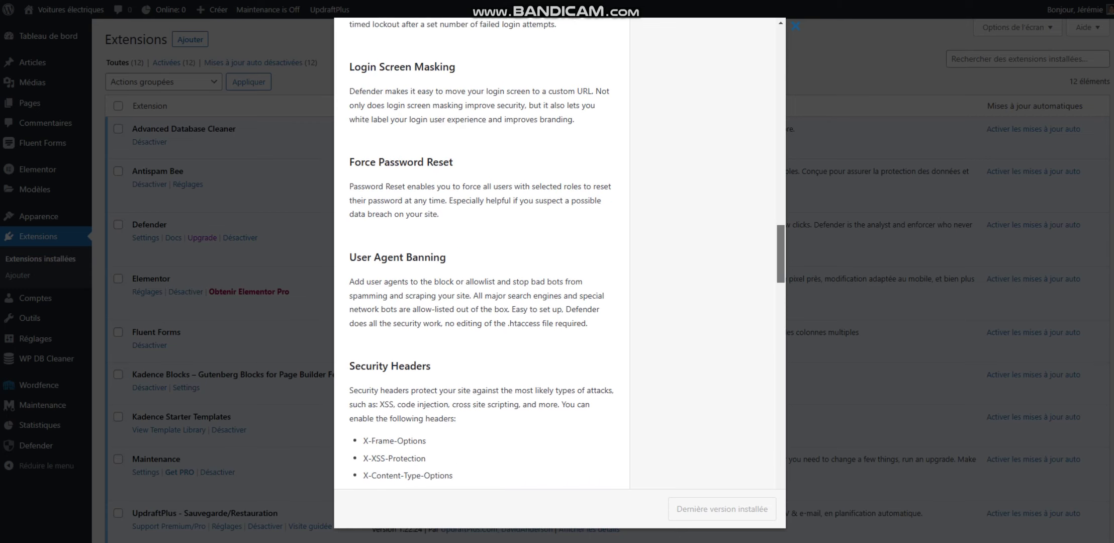
Skim the rest of the Defender description from Security Headers onward, return to its beginning, and close the plugin details.
scroll(482, 254, down, 5)
scroll(481, 254, down, 1)
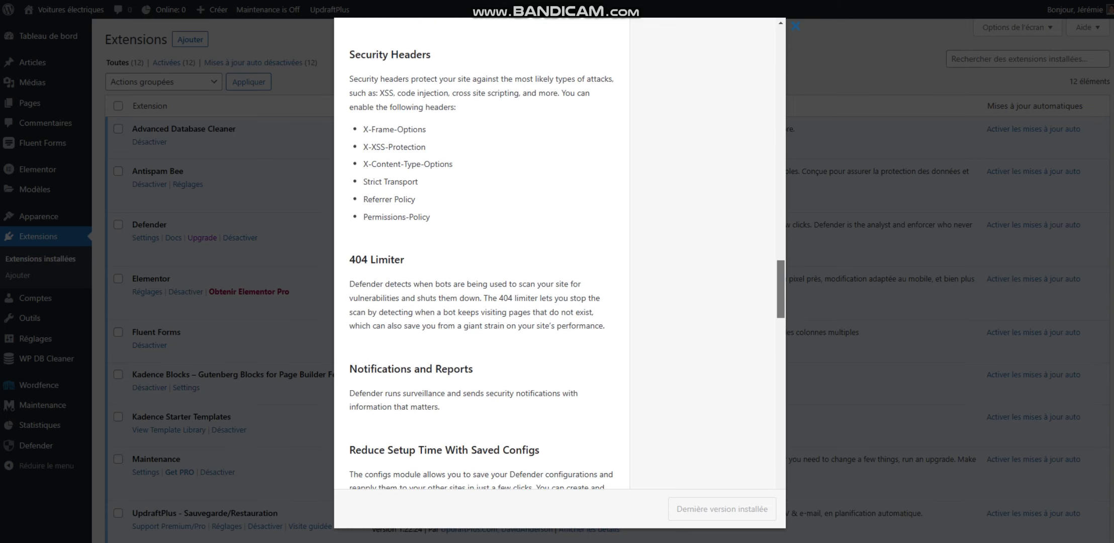
scroll(482, 254, down, 8)
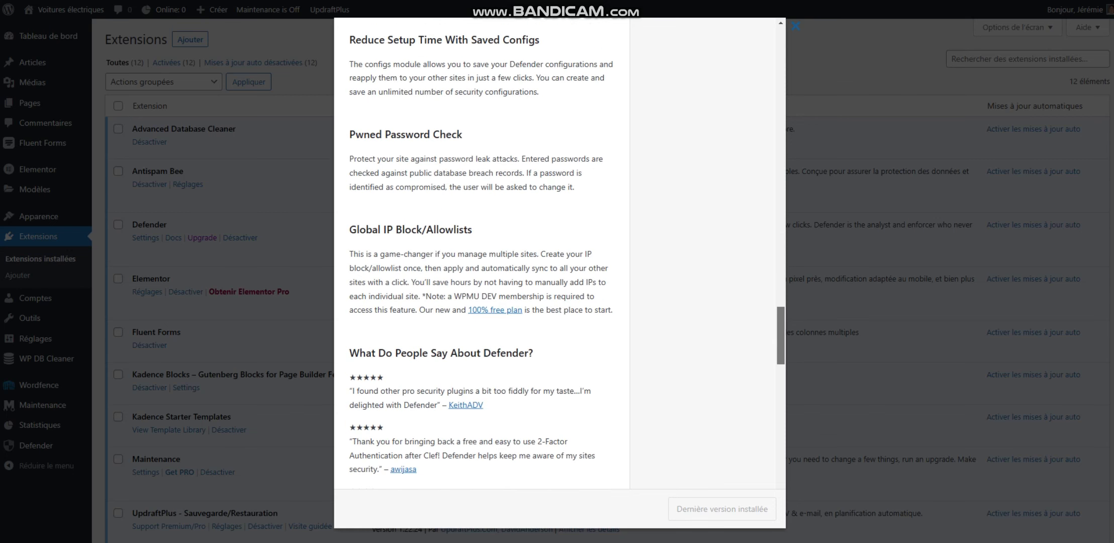
scroll(481, 254, down, 1)
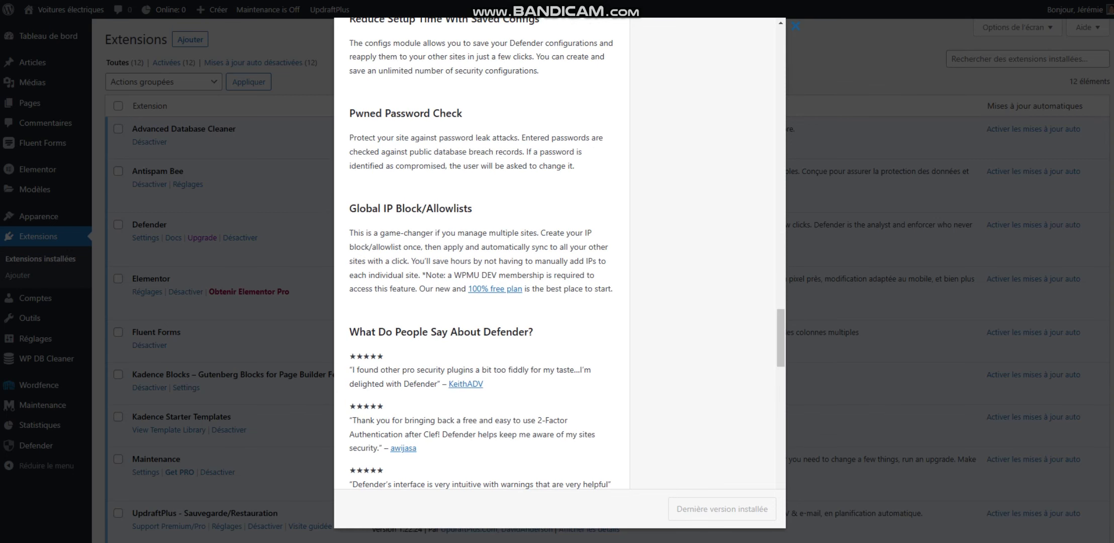
scroll(780, 337, down, 15)
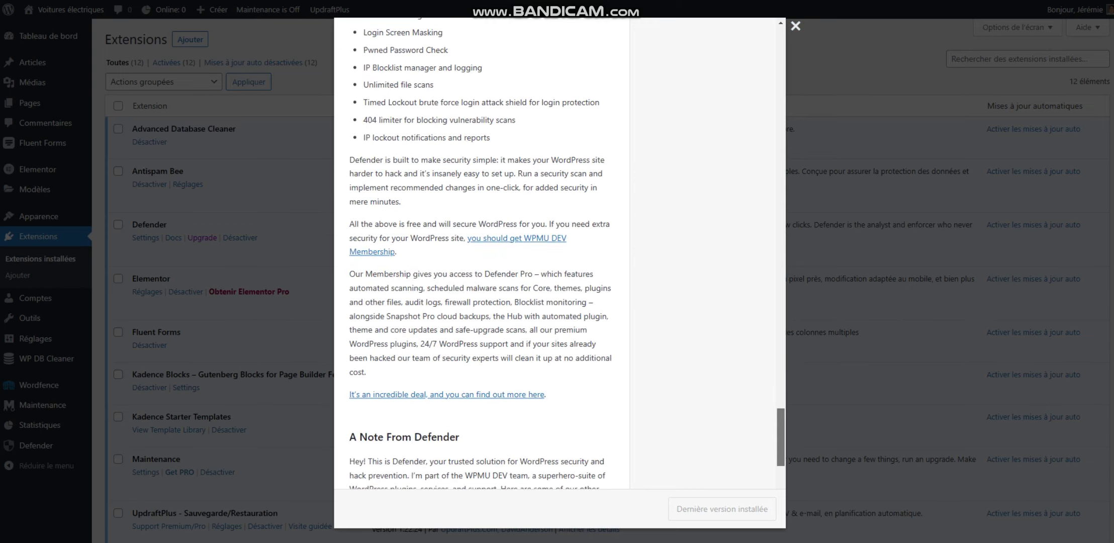
scroll(780, 336, up, 20)
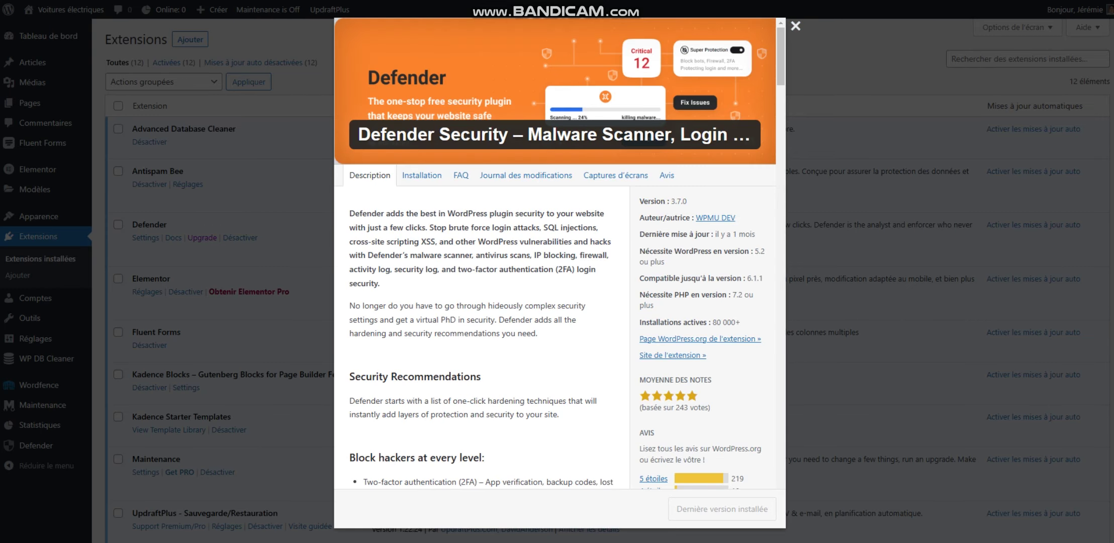
scroll(555, 254, down, 3)
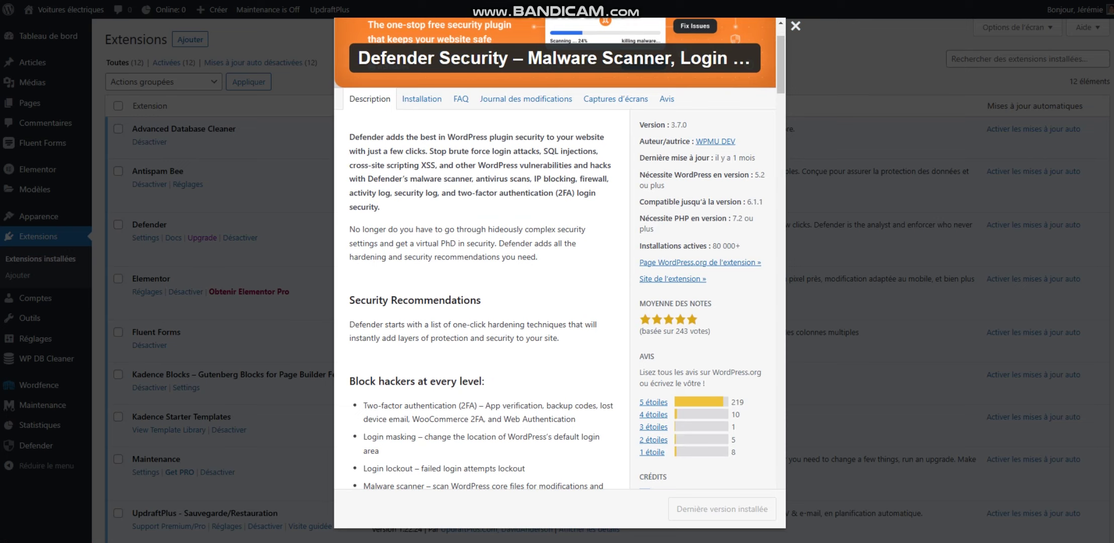
click(796, 25)
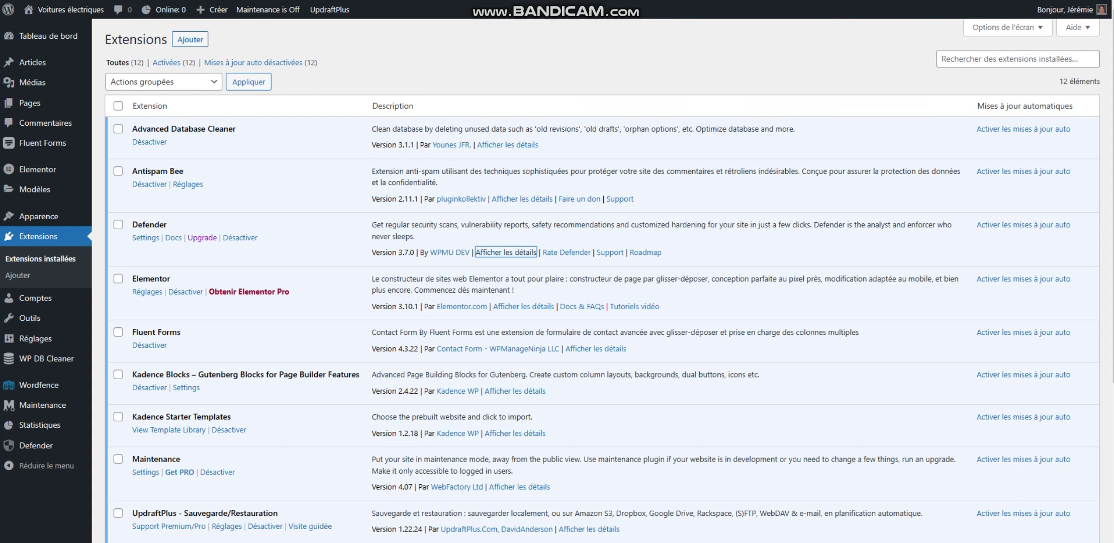
Open Defender's settings and review the General, Configs, Data & Settings and Accessibility sections.
click(147, 292)
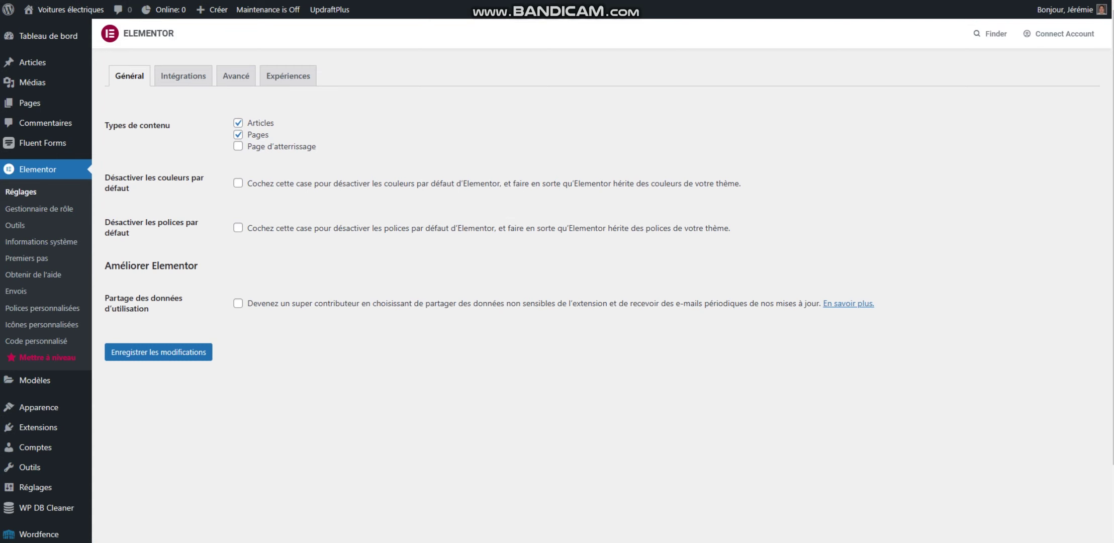
key(alt+Left)
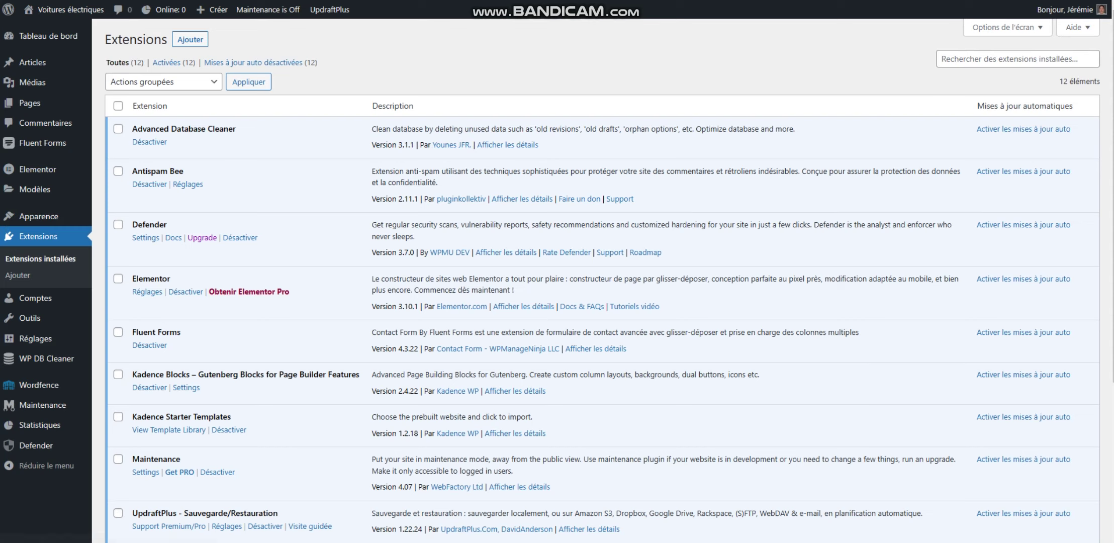
click(145, 238)
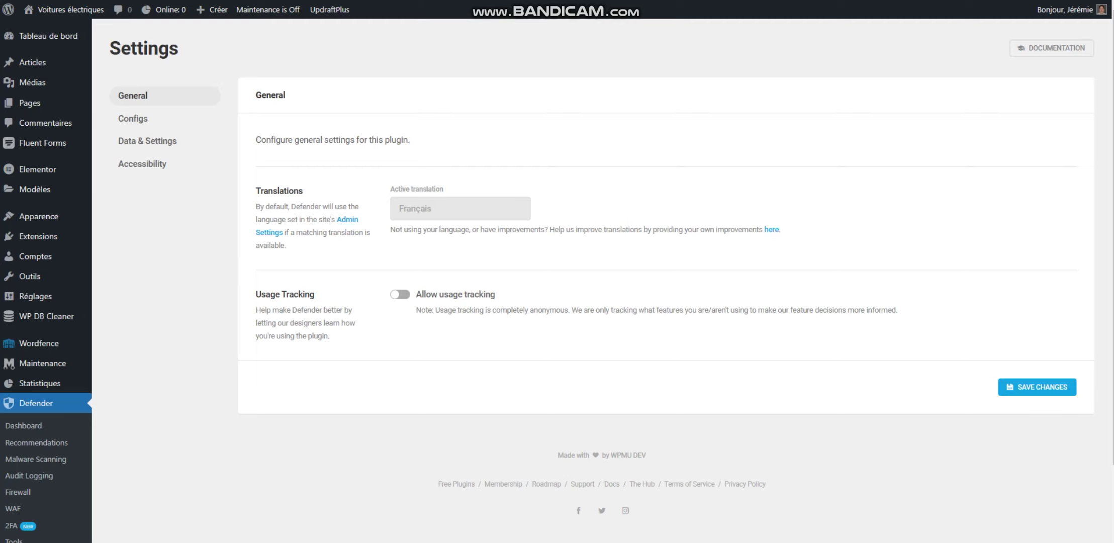
click(133, 119)
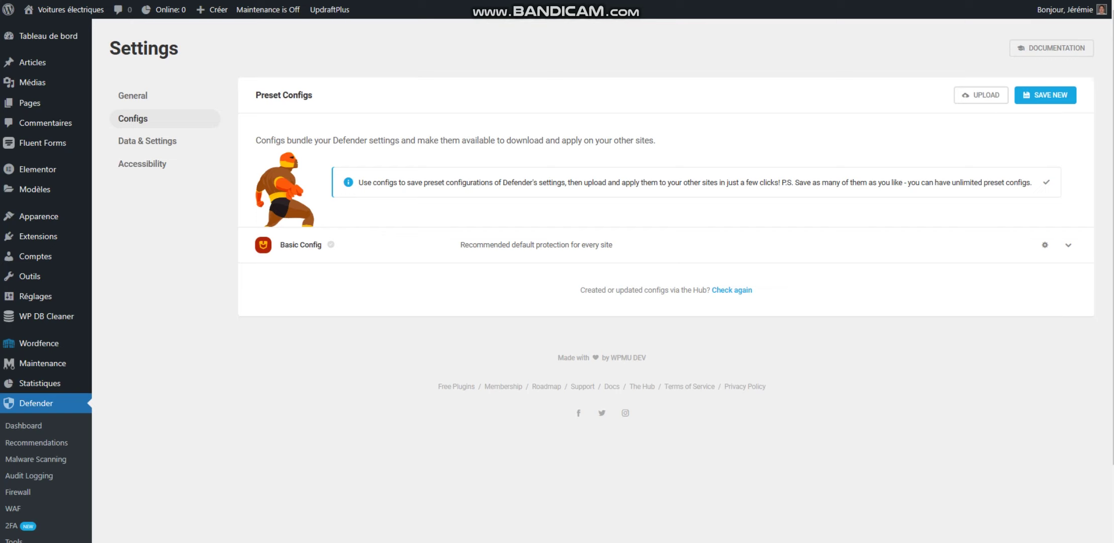
click(147, 141)
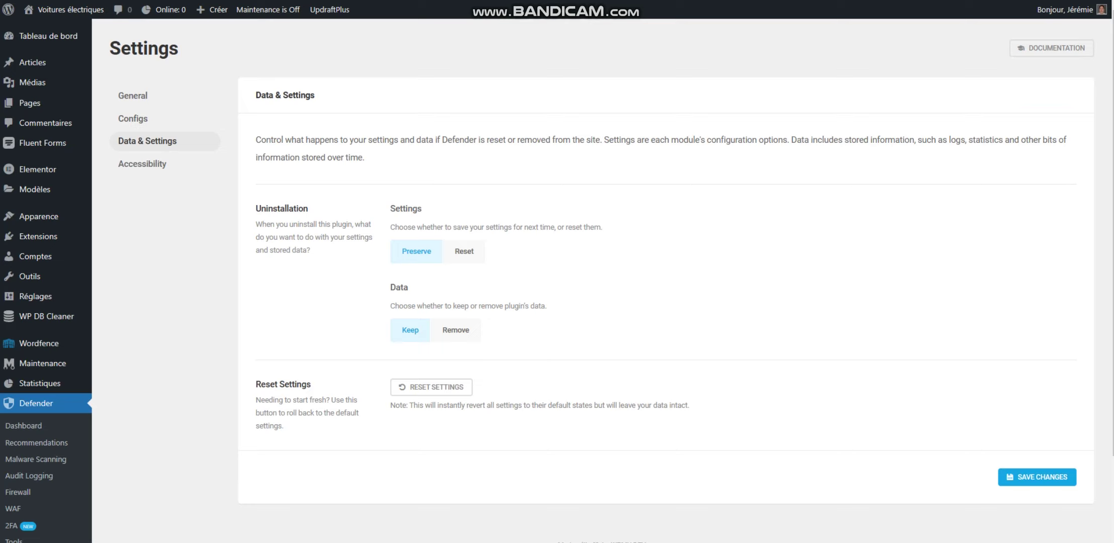
click(142, 163)
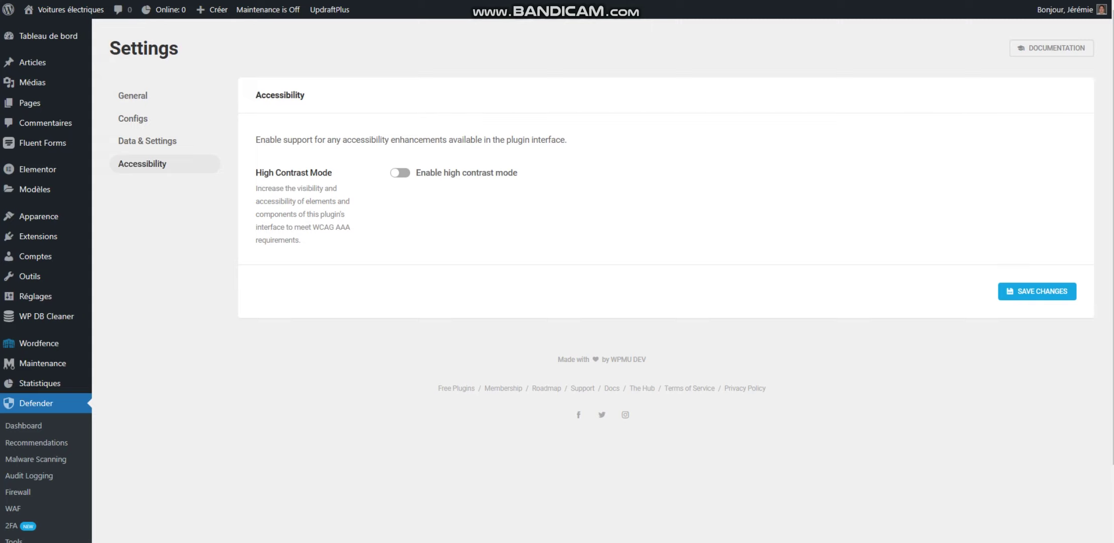
Open Defender's dashboard and look over the security overview, Tutorials, Malware Scanning and Recommendations sections.
scroll(40, 281, down, 2)
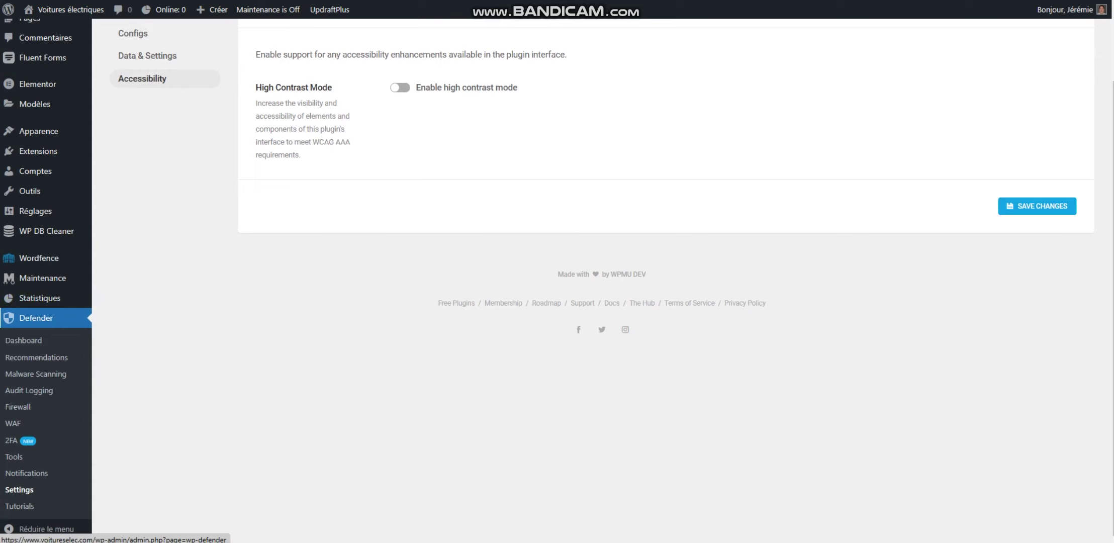
click(23, 341)
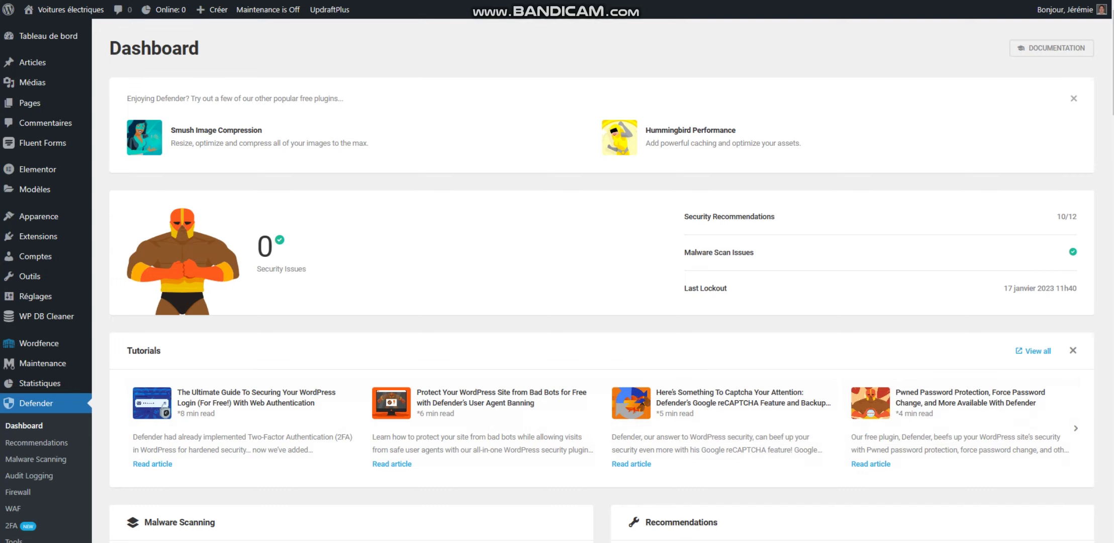
scroll(602, 302, down, 2)
scroll(602, 302, down, 4)
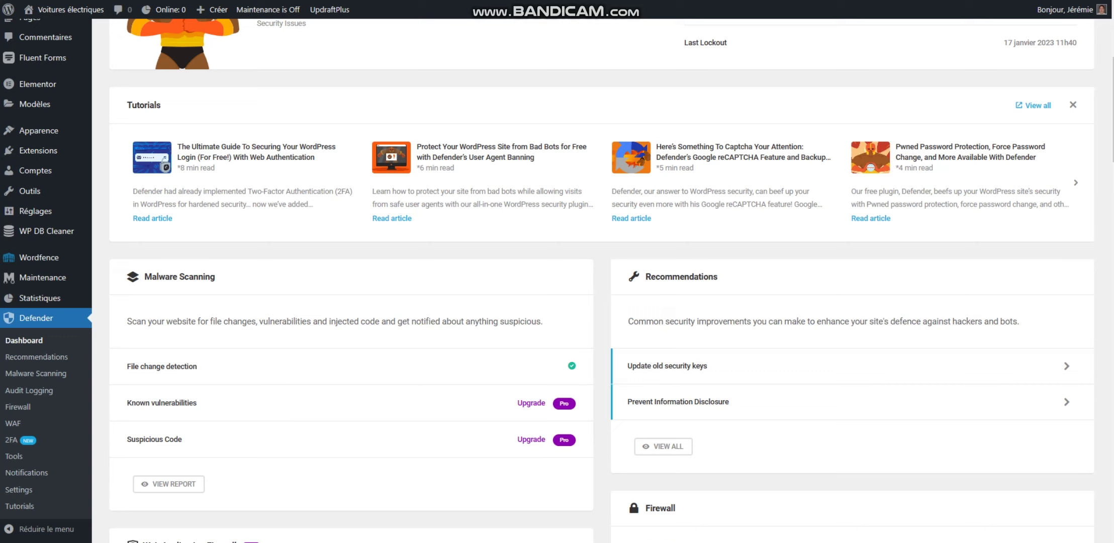
Review the rest of the Defender dashboard, from Web Application Firewall through Top Blocked Countries, and return to its beginning.
scroll(602, 301, down, 10)
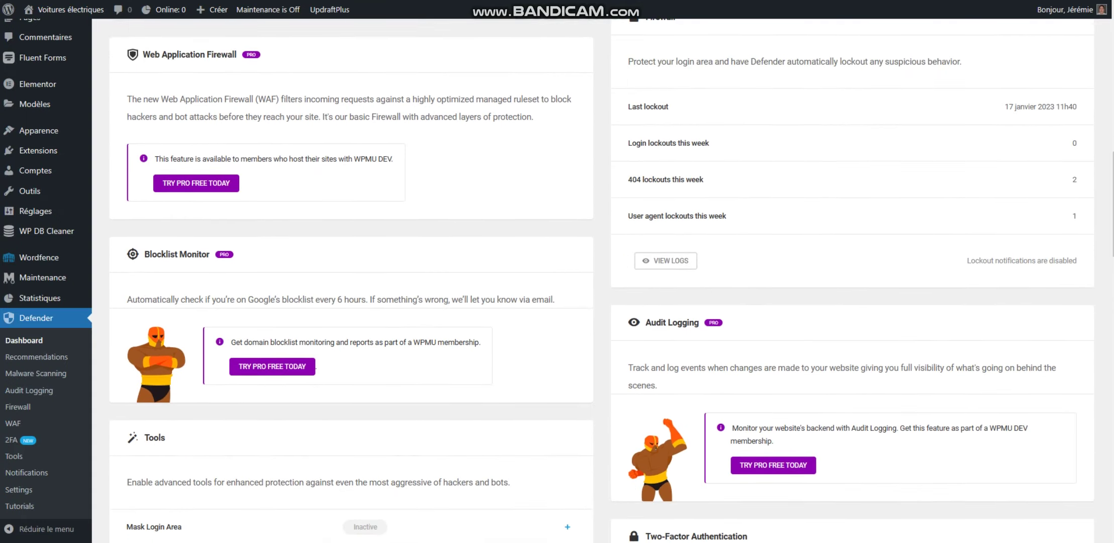
scroll(602, 280, down, 8)
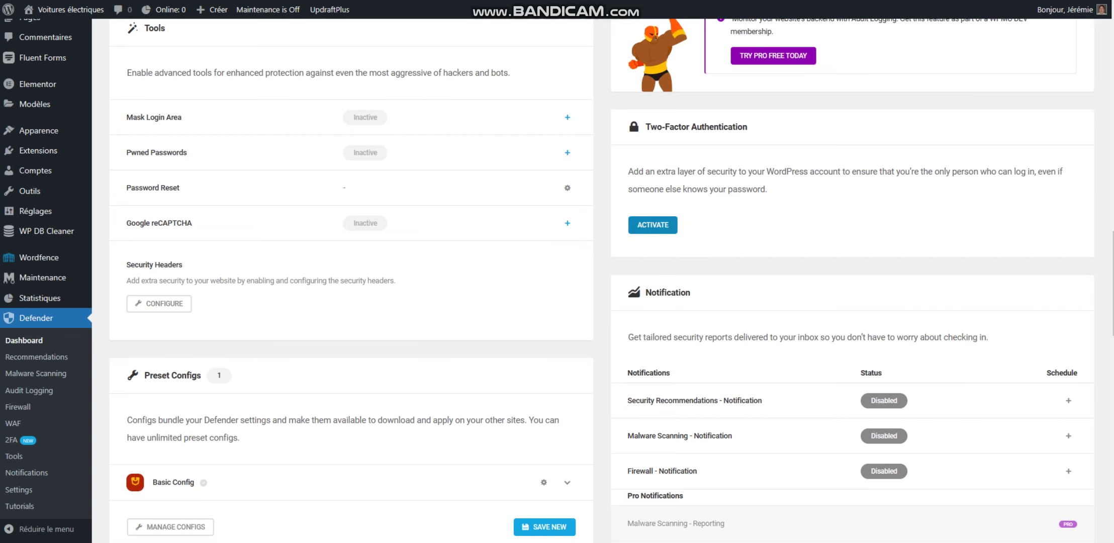
scroll(602, 281, down, 4)
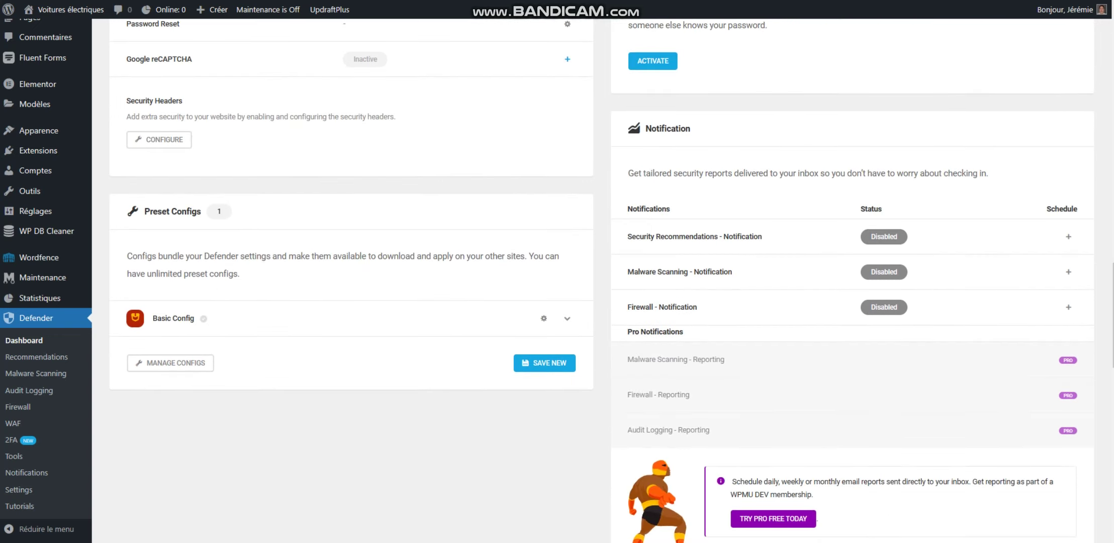
scroll(602, 281, down, 2)
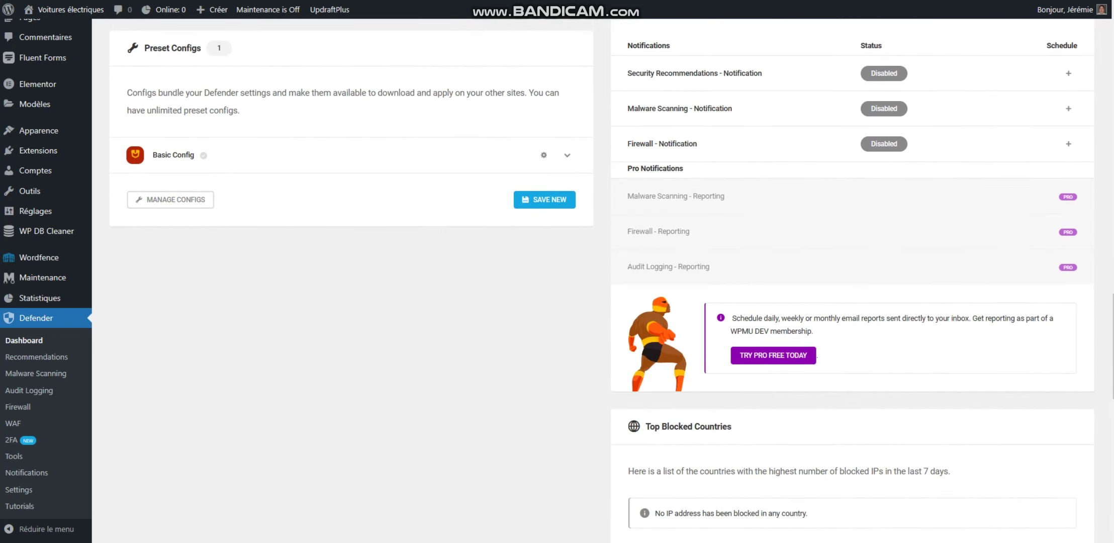
scroll(602, 281, down, 2)
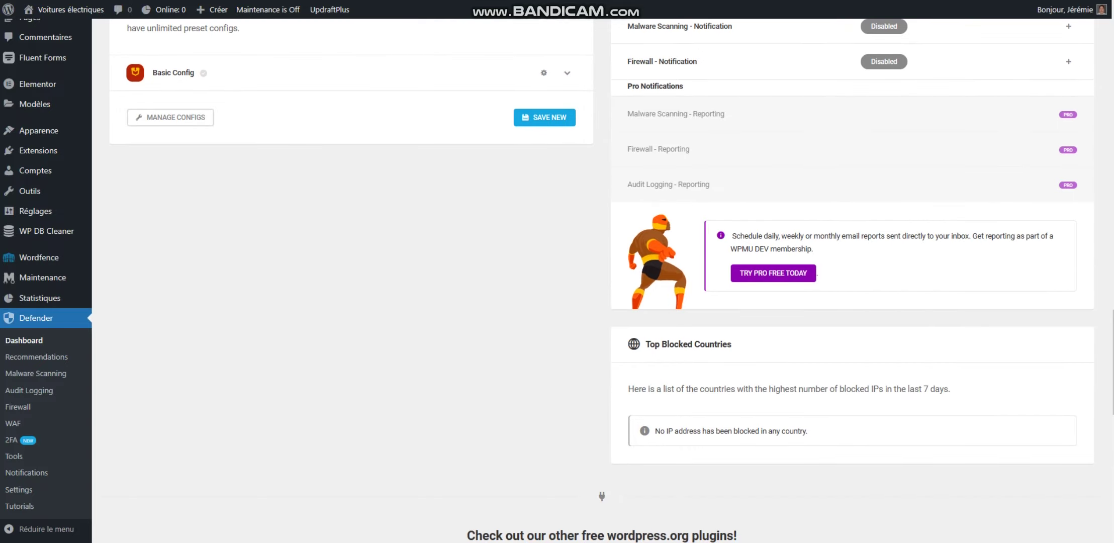
scroll(601, 281, up, 20)
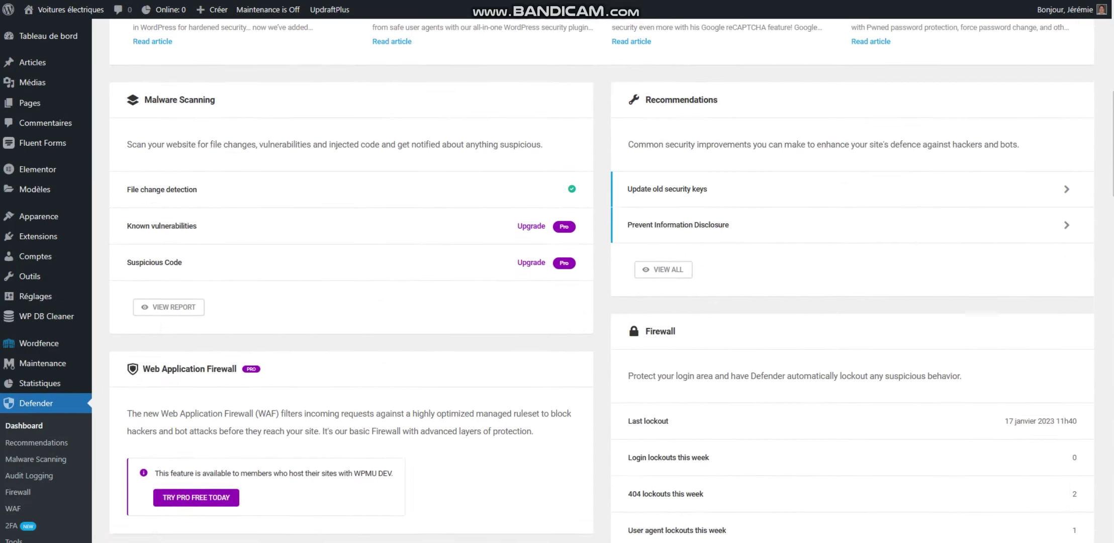
scroll(602, 281, up, 8)
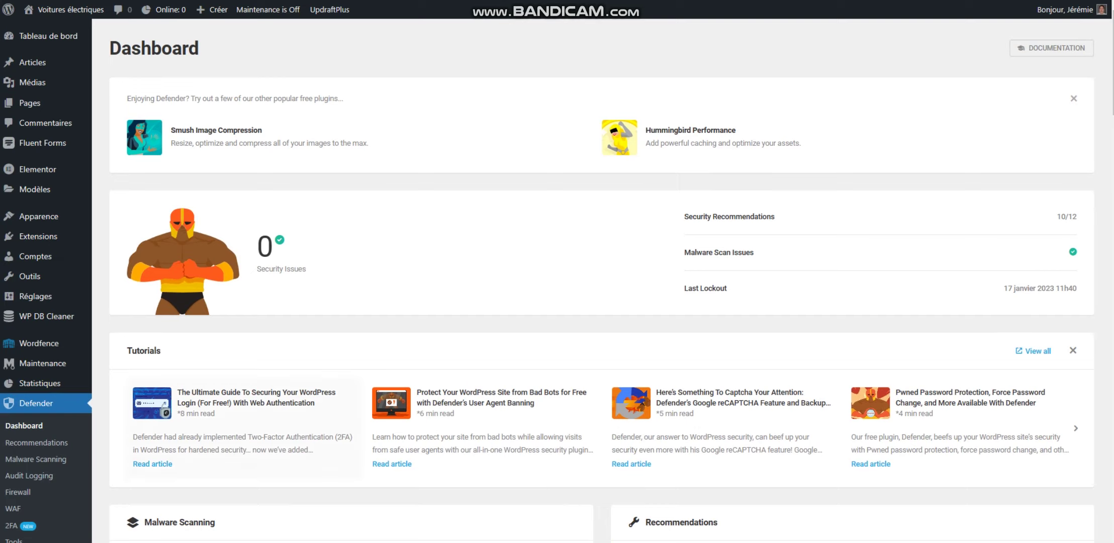
Open Defender's security recommendations and read through the list of actioned ones.
click(36, 442)
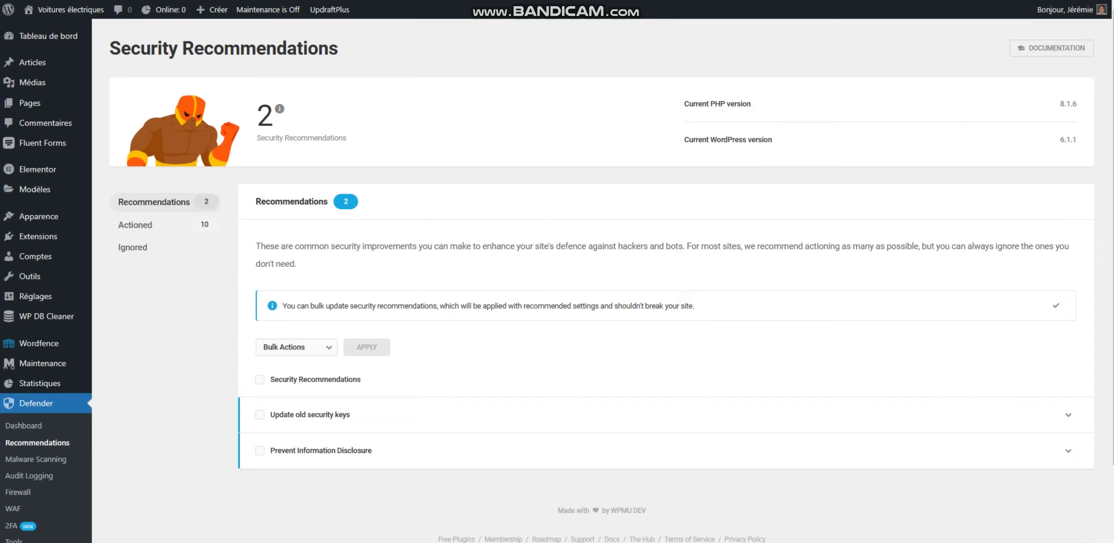
click(135, 225)
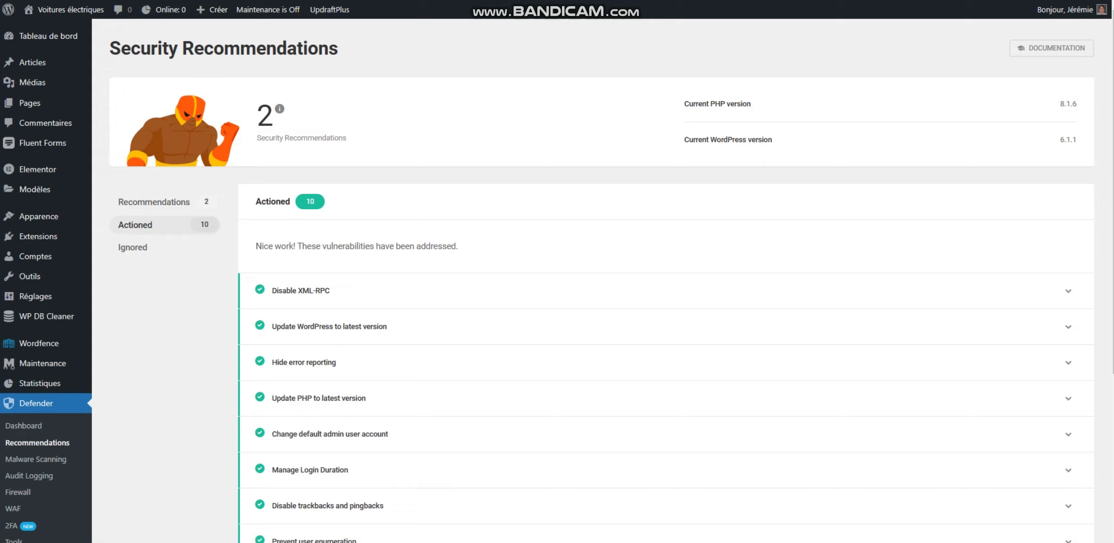
scroll(603, 302, down, 3)
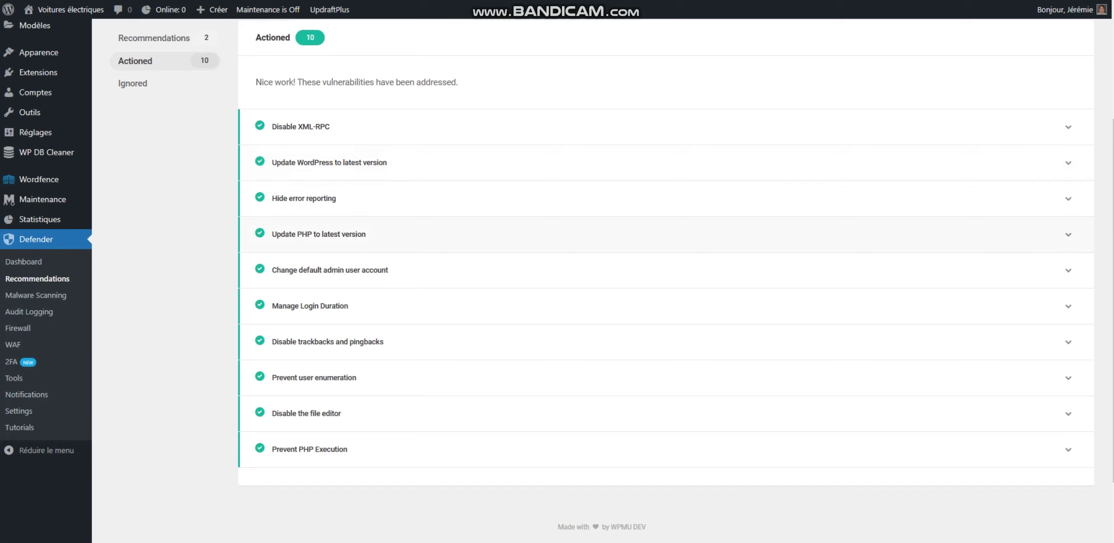
scroll(603, 302, up, 3)
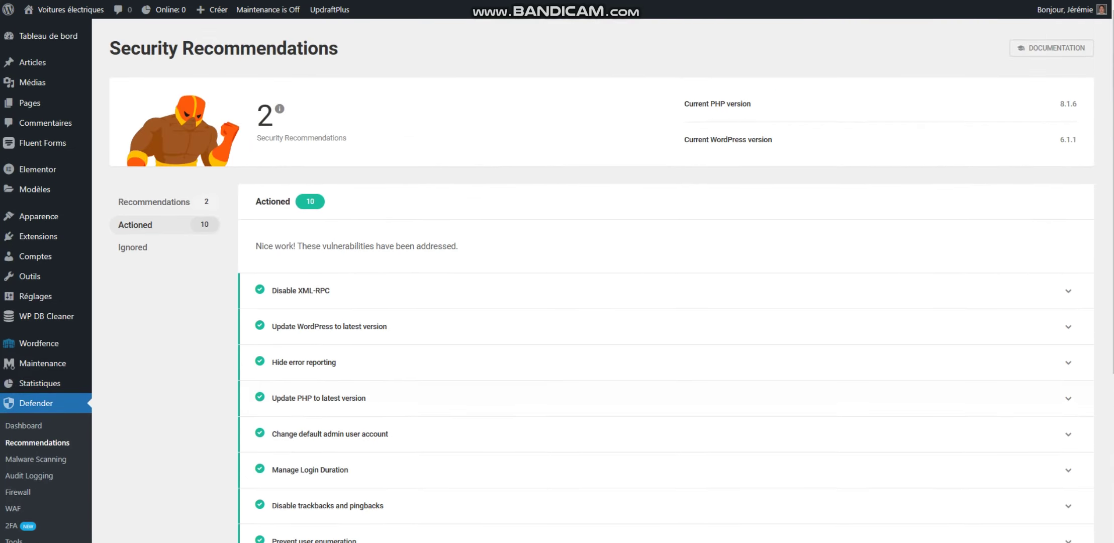
scroll(604, 302, down, 3)
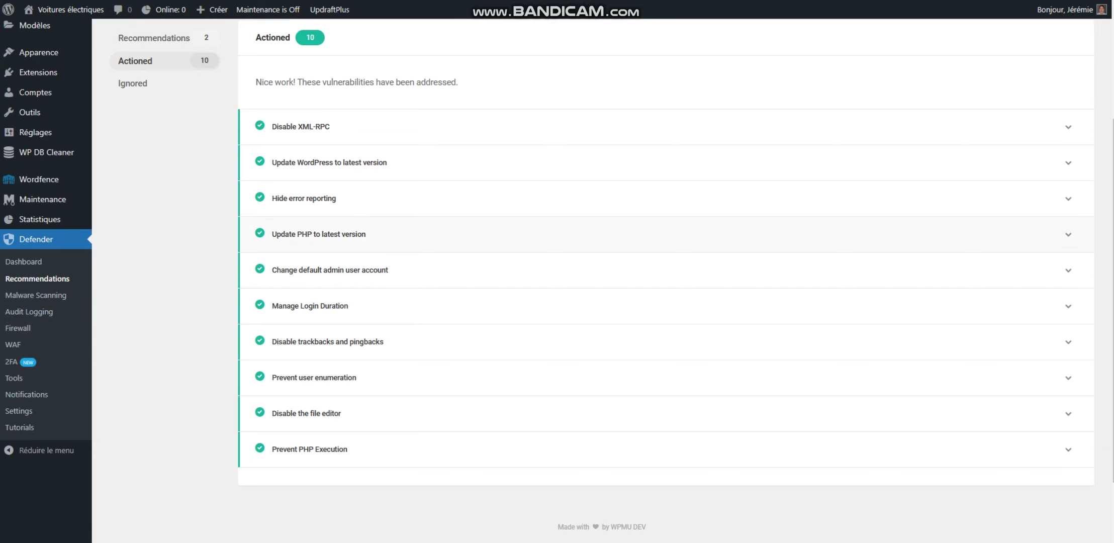
scroll(604, 302, up, 3)
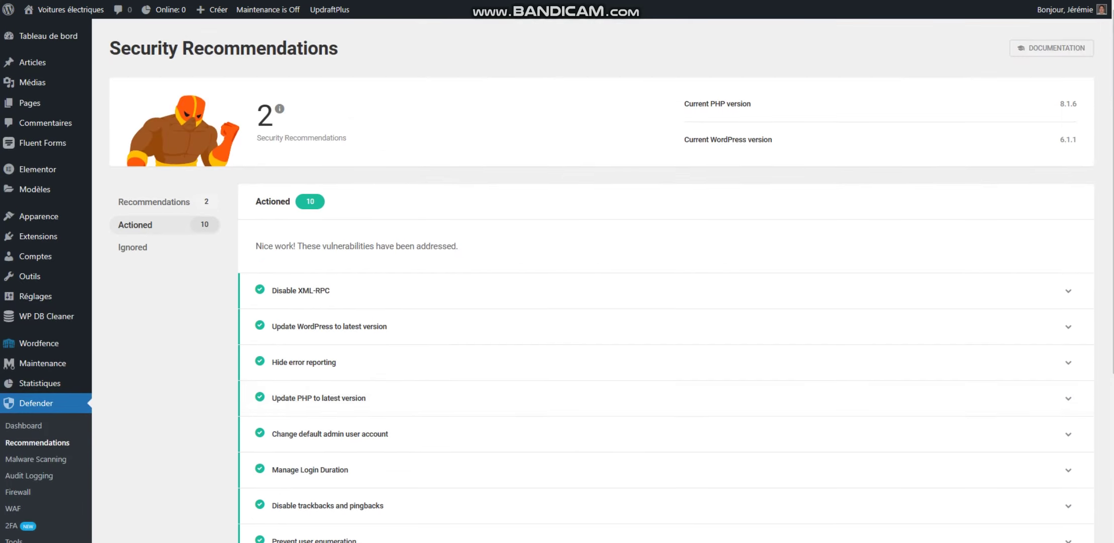
scroll(603, 301, down, 3)
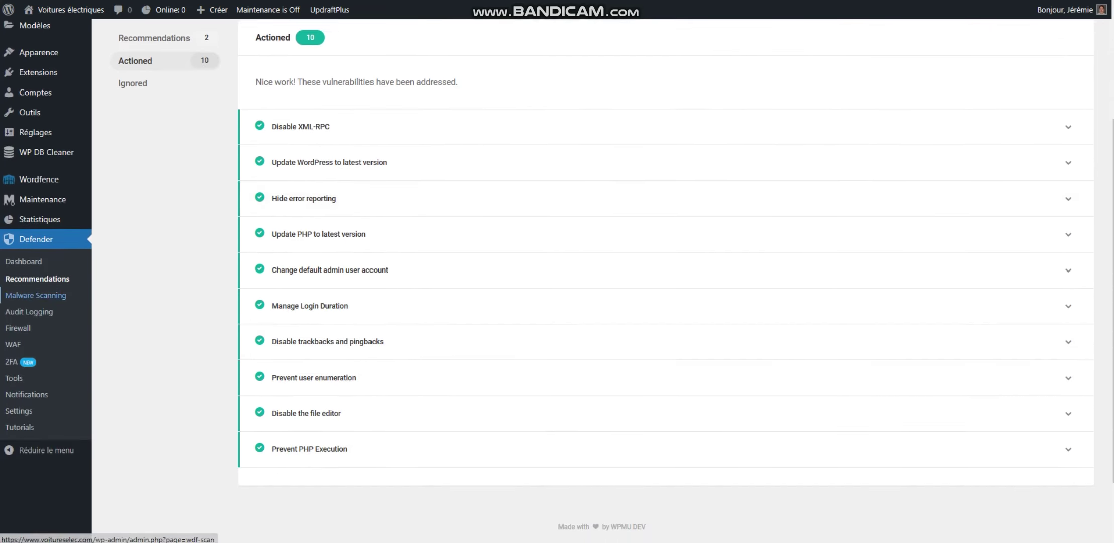
Start a new scan on Defender's Malware Scanning page.
click(35, 295)
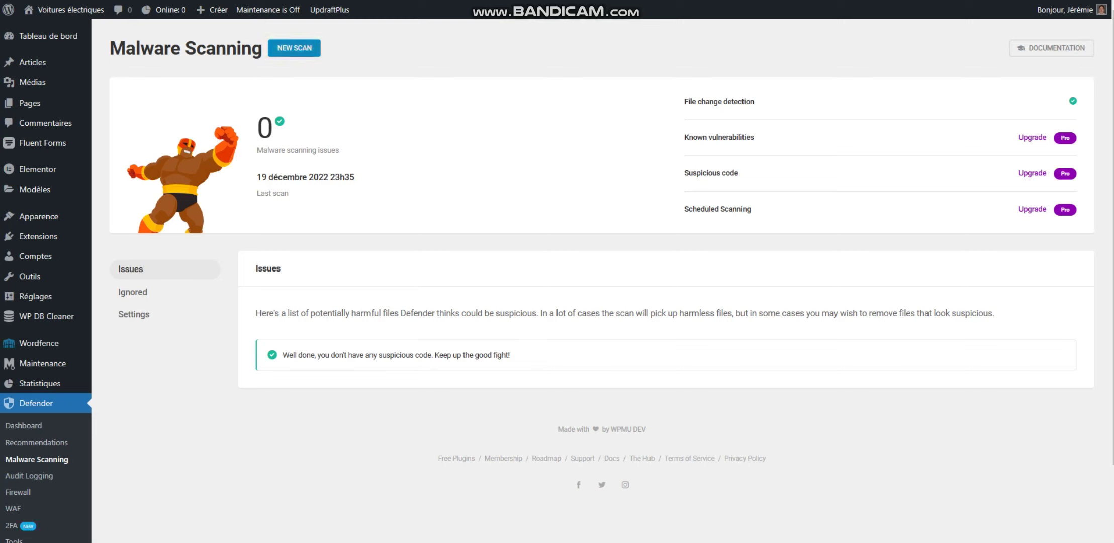
click(294, 48)
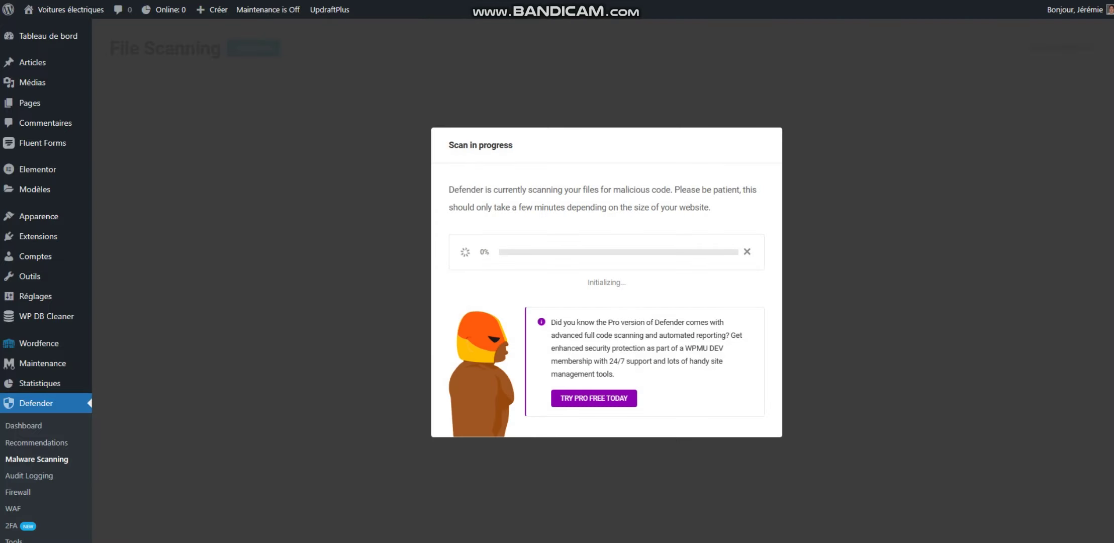
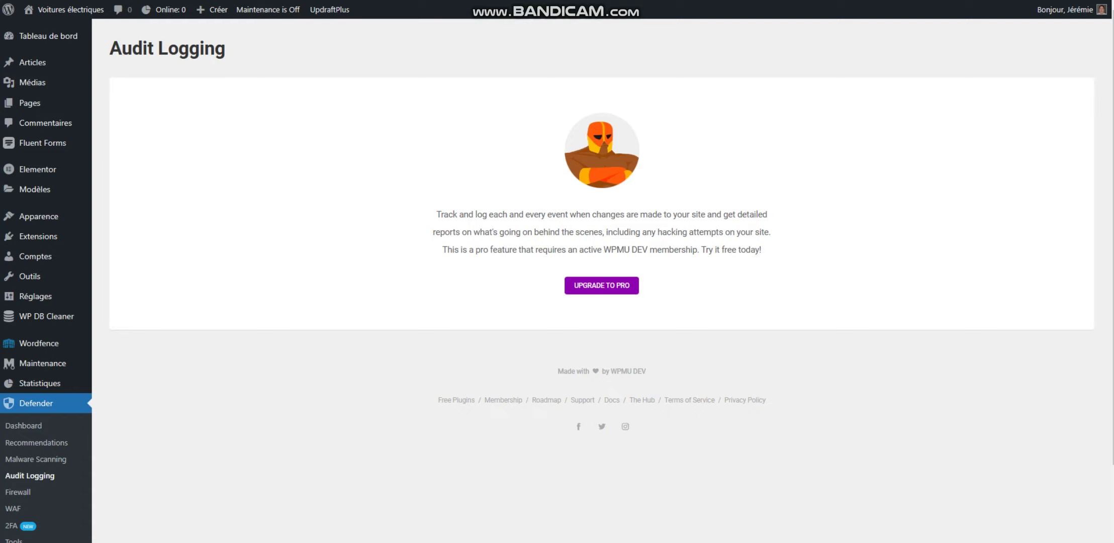
Look over the Audit Logging page, then open Defender's Firewall and review the Login Protection settings.
scroll(602, 281, down, 2)
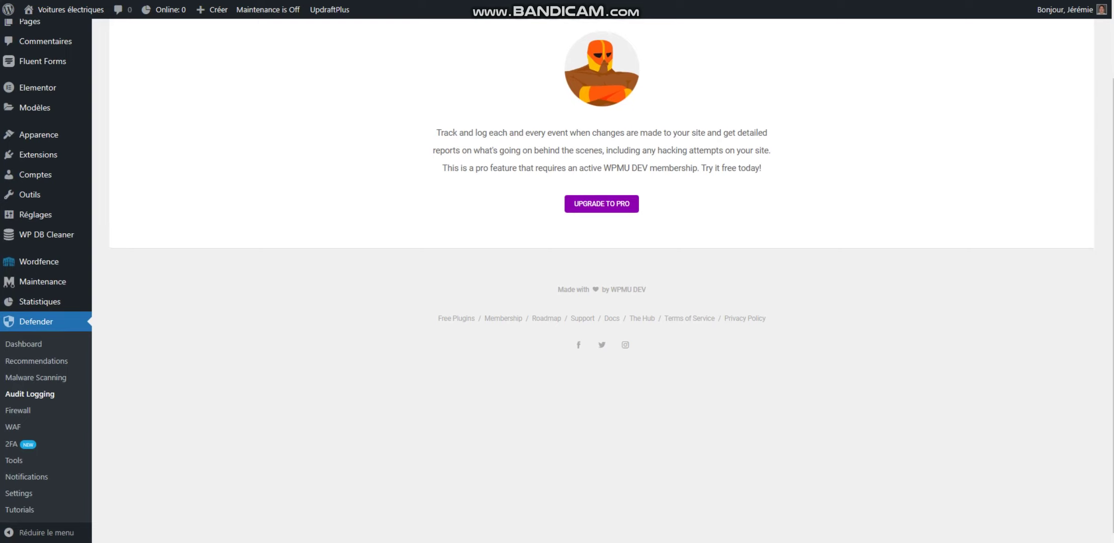
click(17, 410)
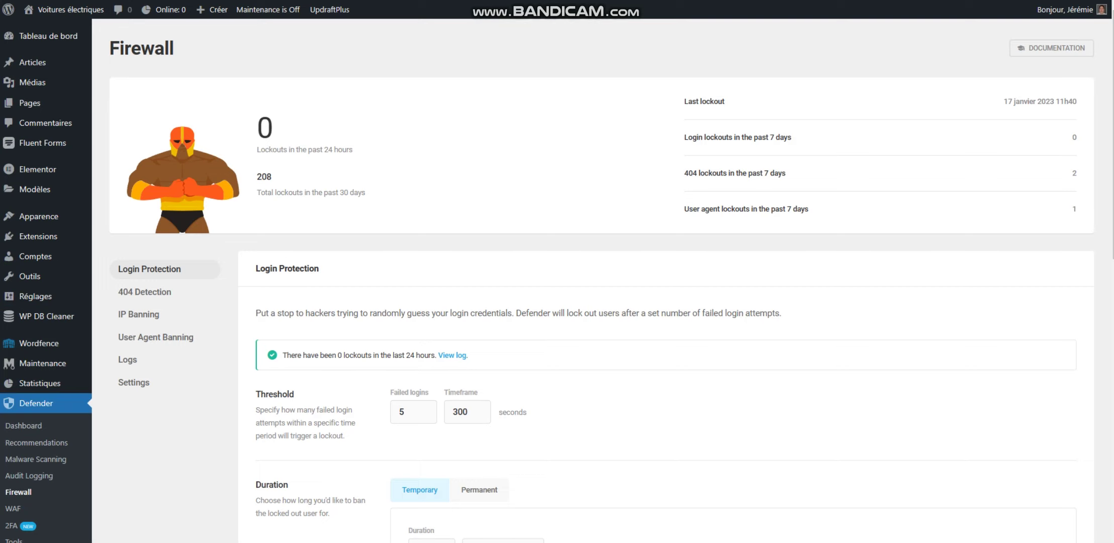
scroll(131, 359, down, 2)
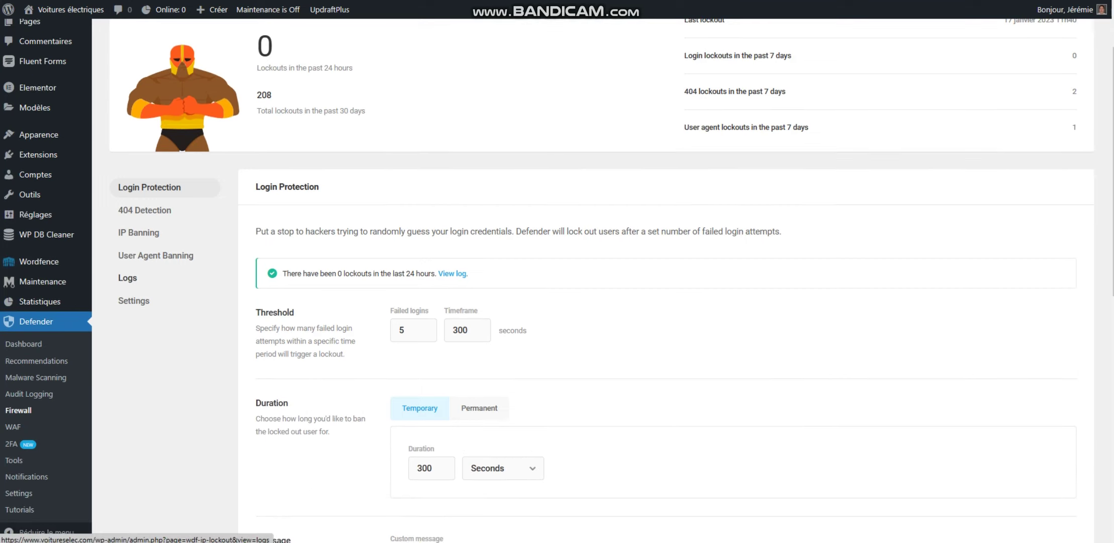
scroll(598, 272, down, 5)
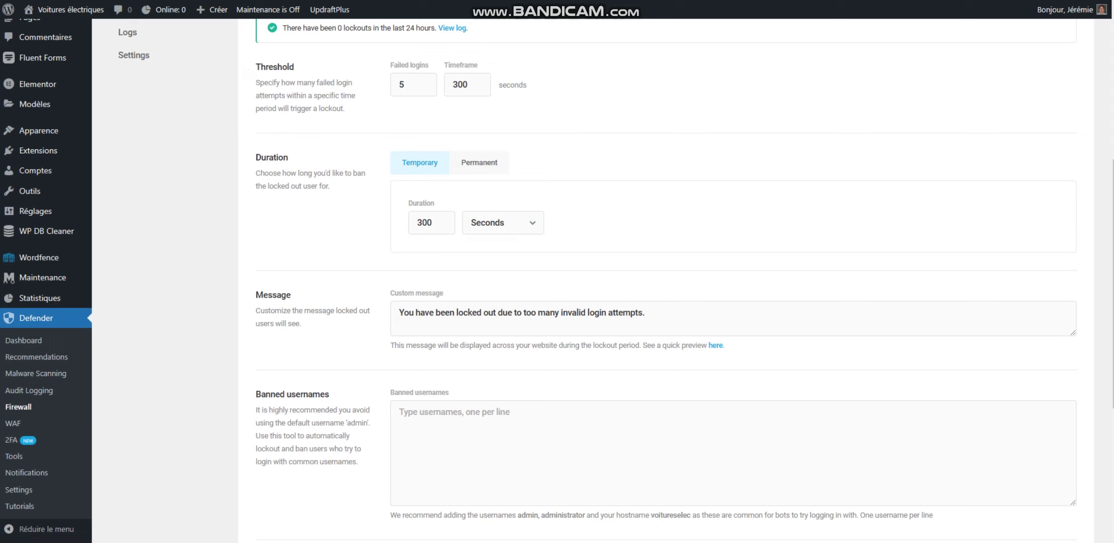
scroll(711, 77, down, 5)
scroll(711, 77, up, 13)
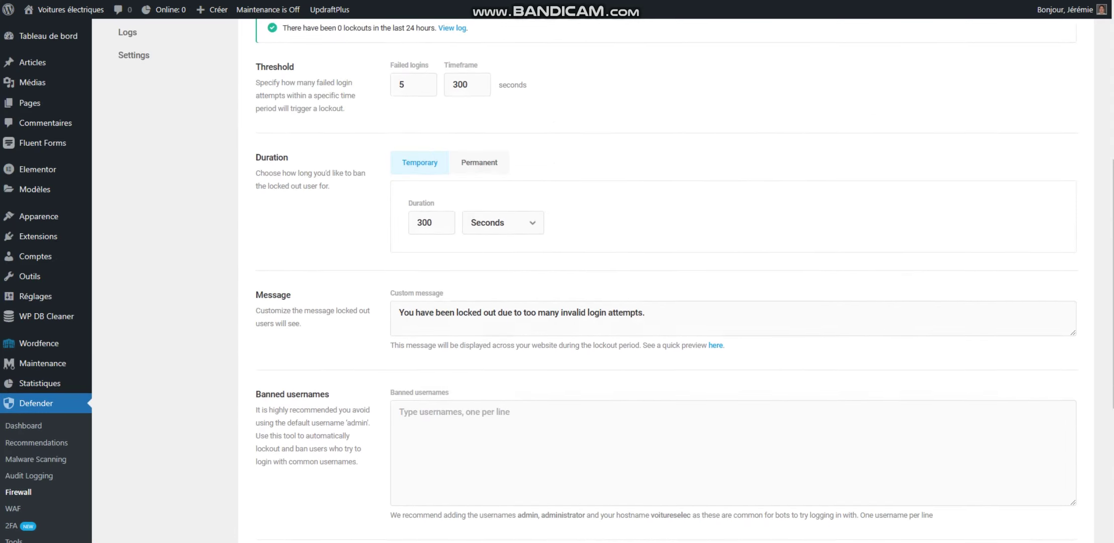
Set the login protection threshold to 4 failed logins and the temporary lockout duration to 900 seconds, and save the changes.
scroll(134, 307, down, 1)
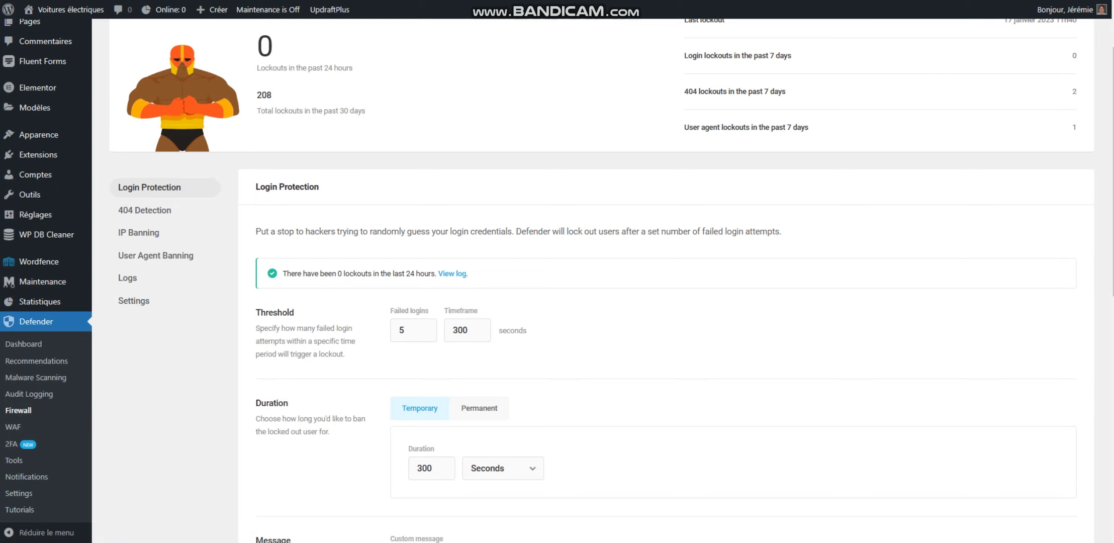
scroll(601, 281, down, 2)
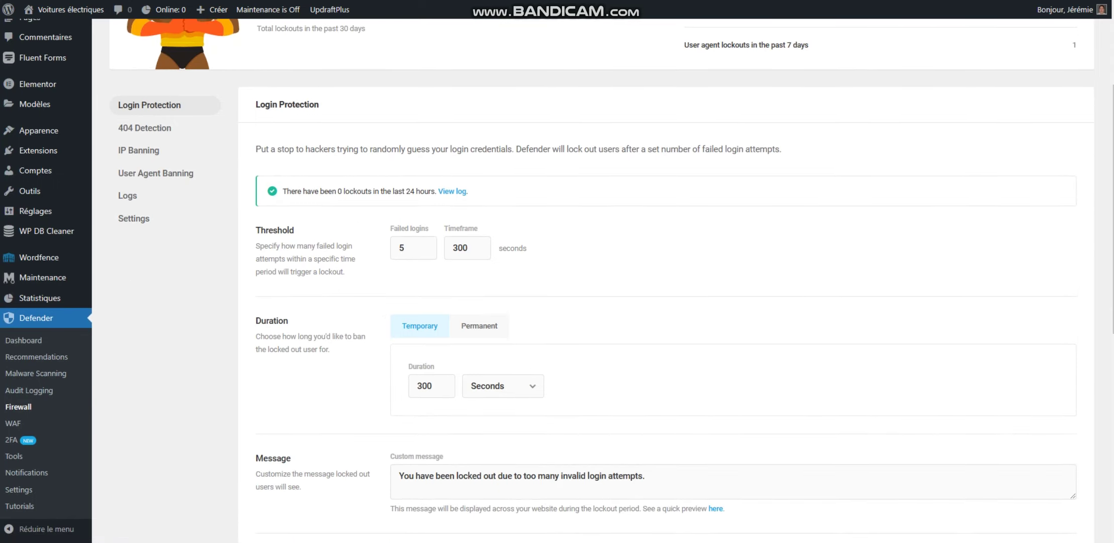
click(407, 248)
click(427, 386)
key(ctrl+a)
text(900)
key(Tab)
key(Down)
scroll(601, 282, down, 1)
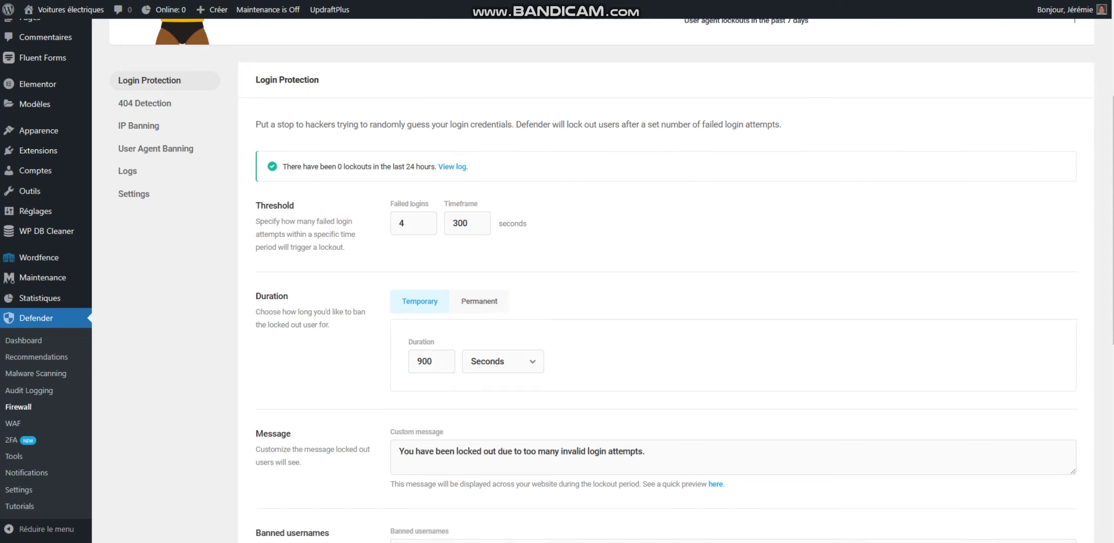
scroll(666, 281, down, 8)
click(1037, 412)
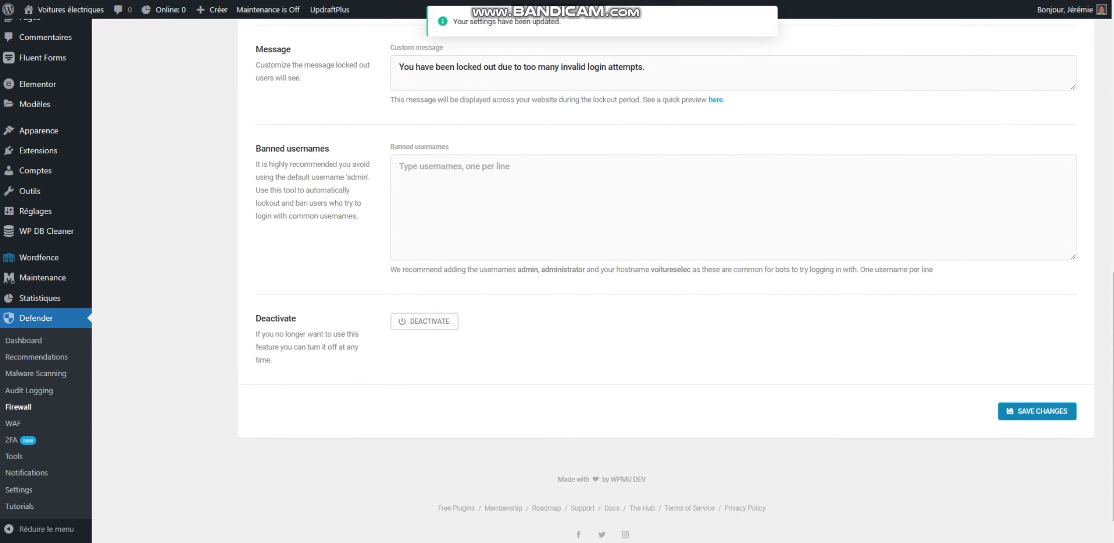
Recheck the Login Protection settings and look over Defender's Web Application Firewall and Two Factor Authentication pages.
scroll(666, 281, up, 5)
scroll(666, 281, up, 7)
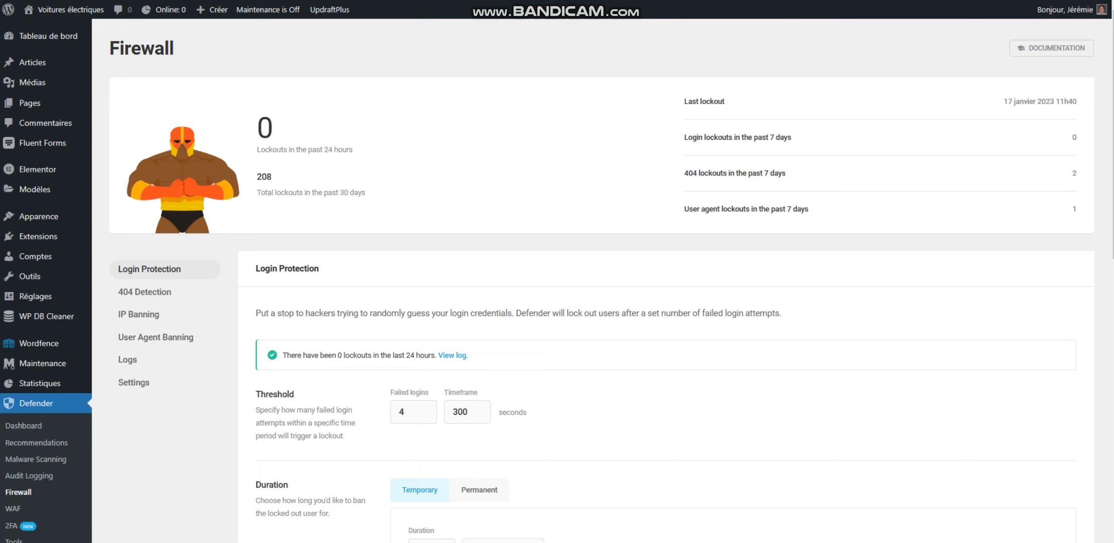
scroll(667, 282, down, 2)
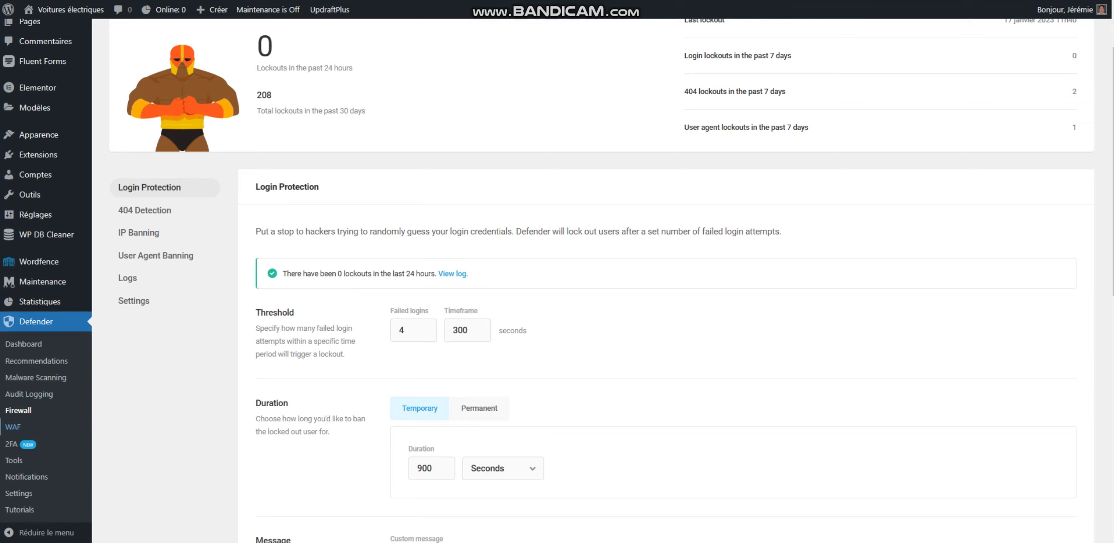
click(13, 427)
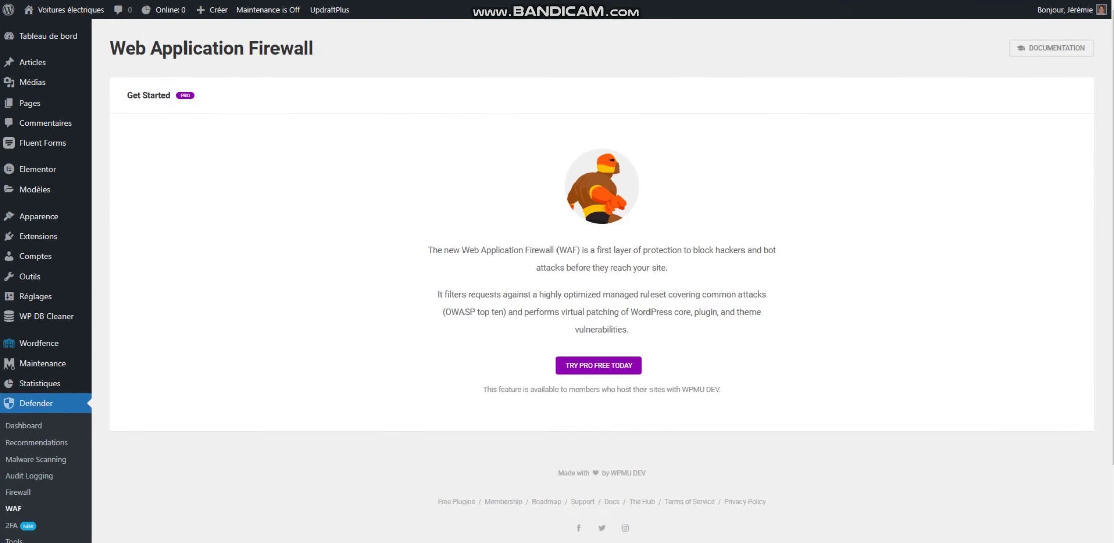
scroll(601, 252, down, 2)
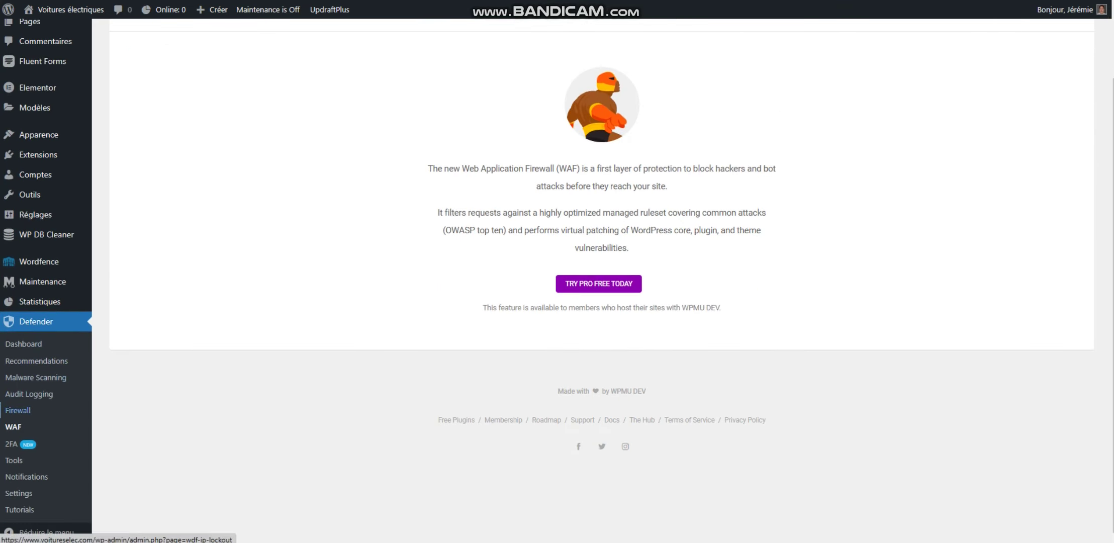
click(18, 410)
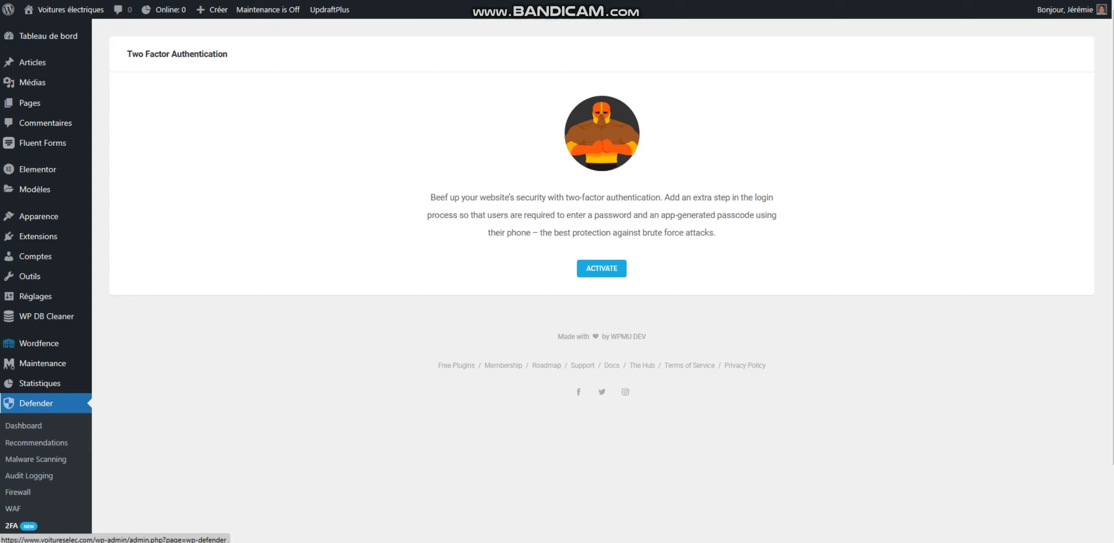
scroll(23, 425, down, 2)
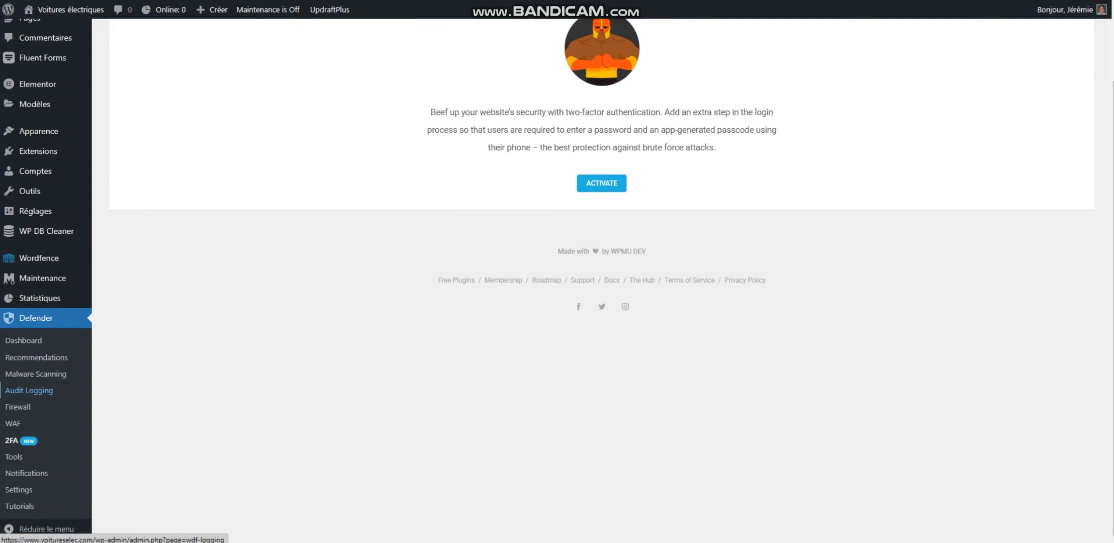
Open Defender's Tools page and look over the Mask Login Area, Security Headers, Pwned Passwords and Password Reset sections.
click(14, 456)
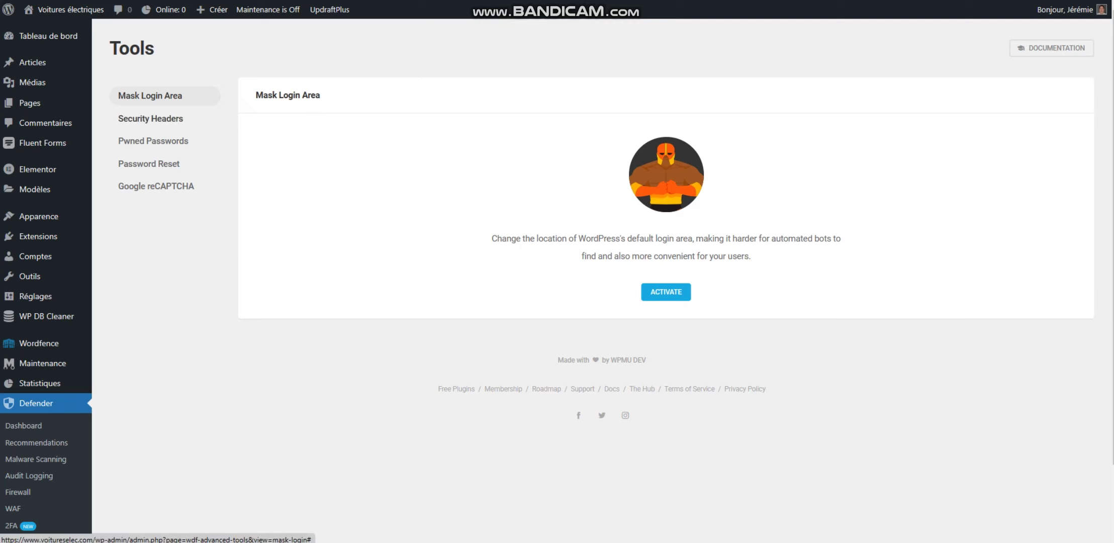
click(151, 119)
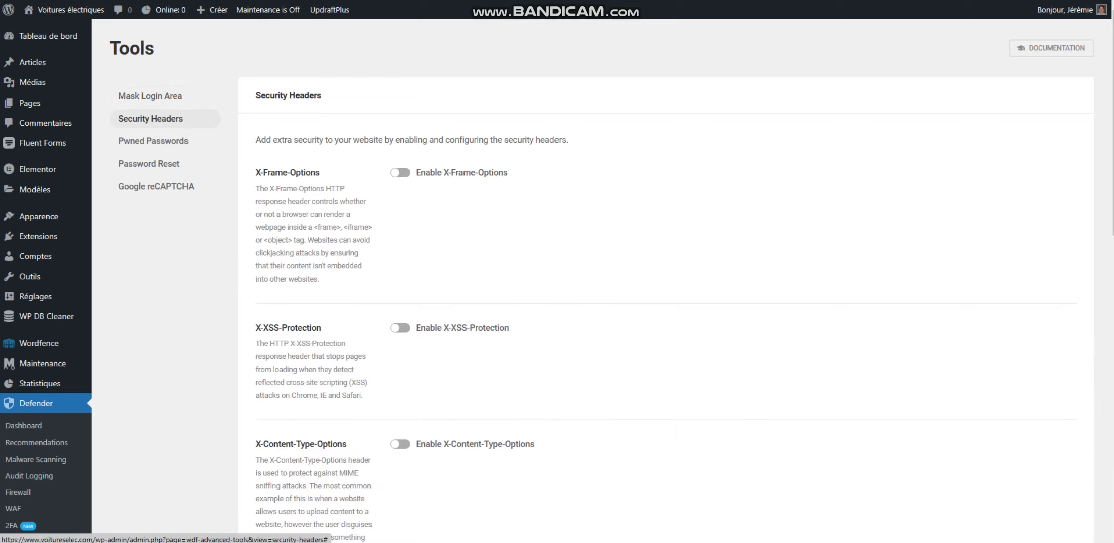
click(153, 141)
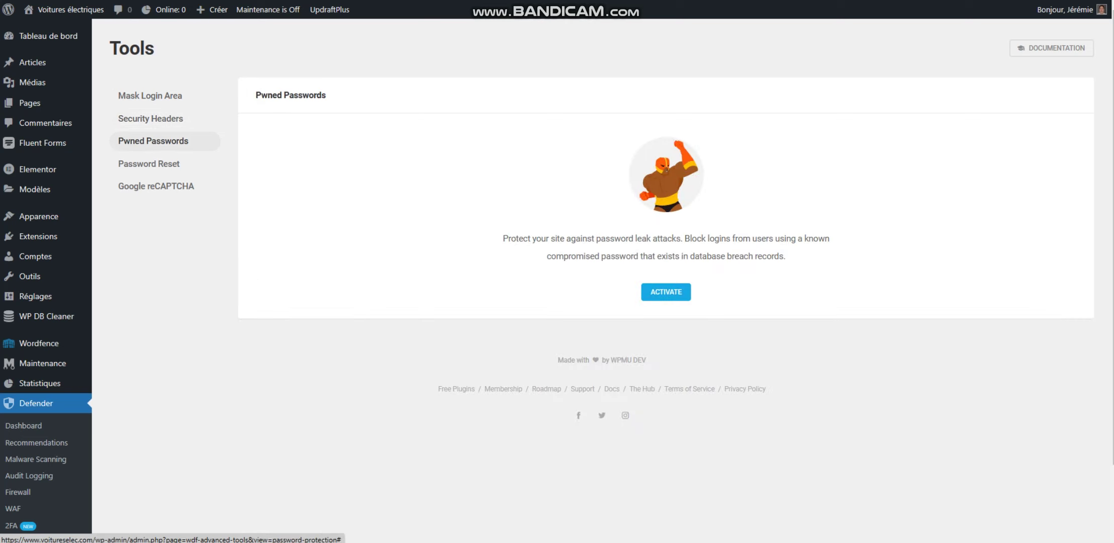
click(149, 163)
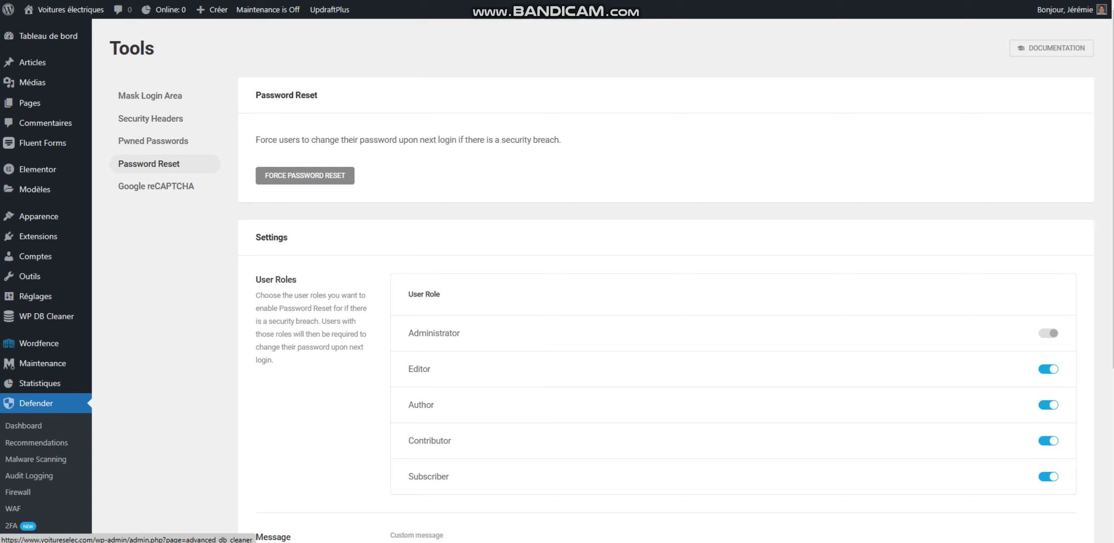
Look over Defender's Notifications page and the General section of its Settings page, and open the Tutorials page.
scroll(553, 282, down, 3)
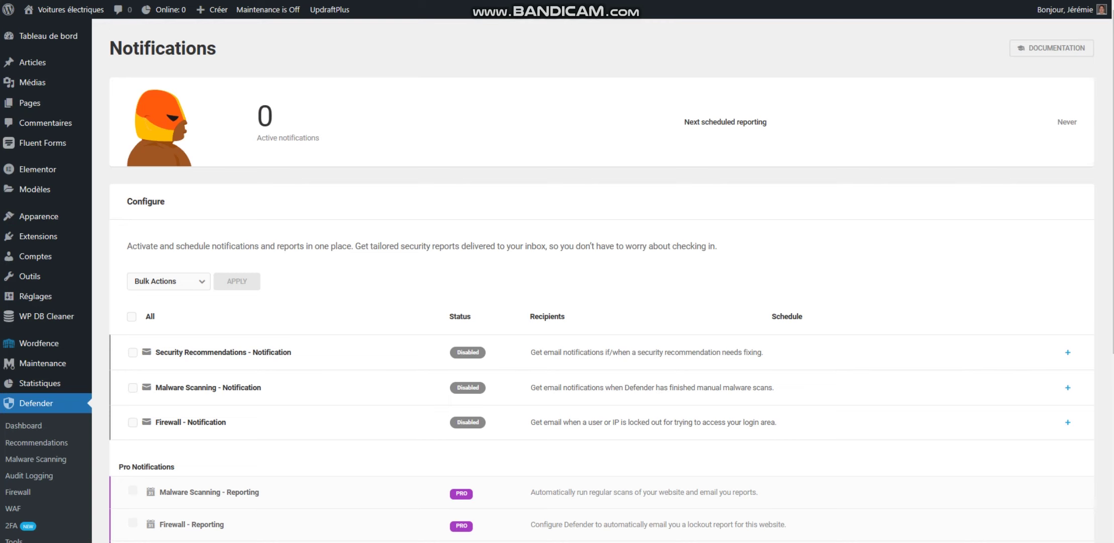
scroll(557, 281, down, 2)
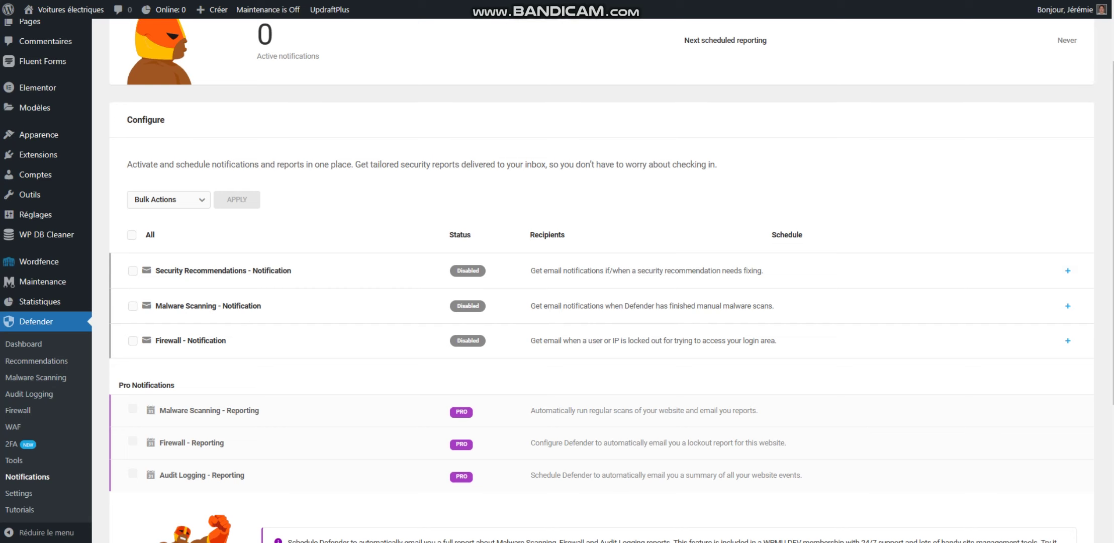
scroll(51, 352, down, 2)
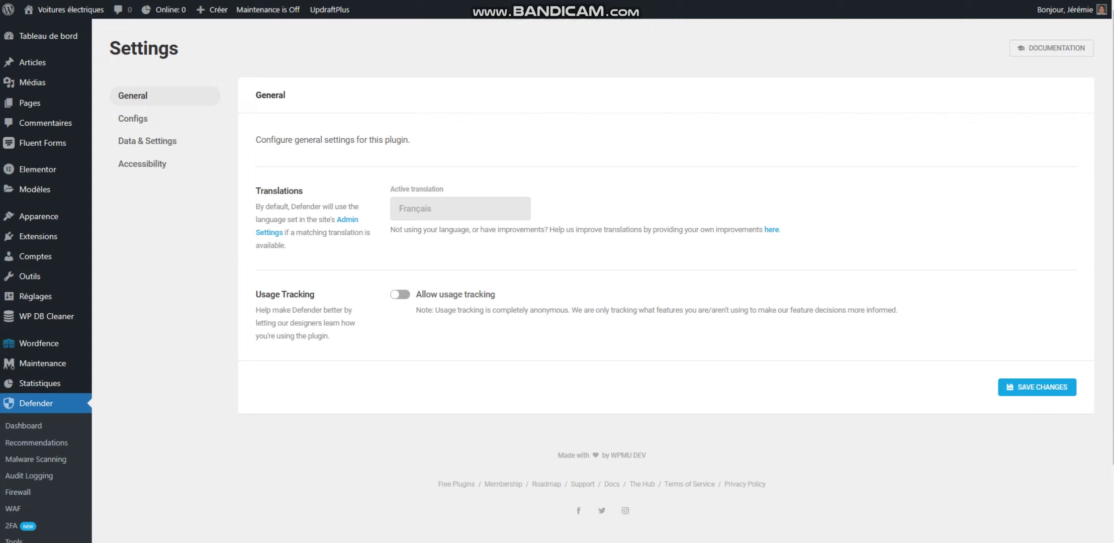
scroll(604, 281, down, 2)
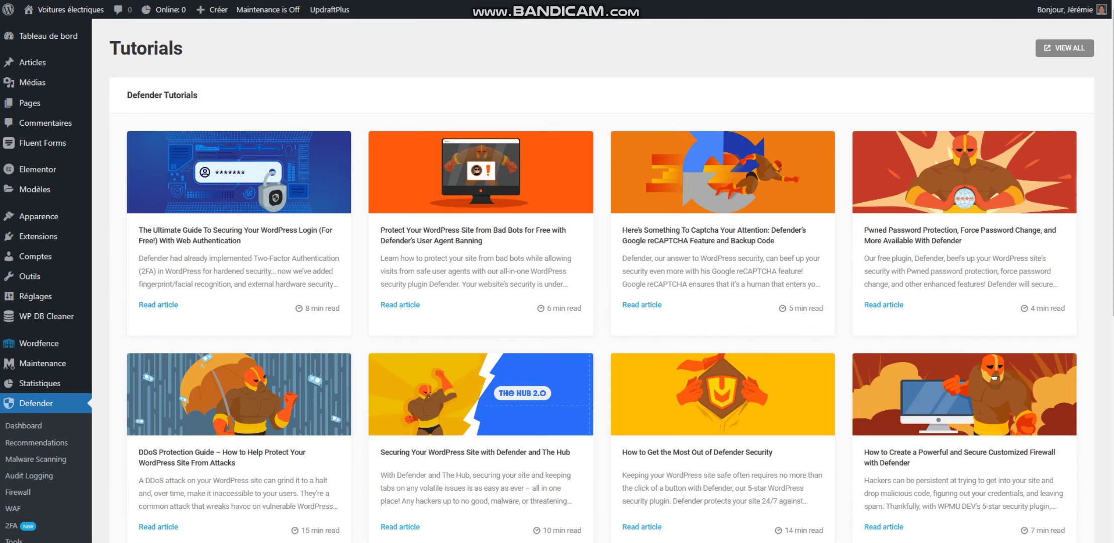
Browse the articles on Defender's Tutorials page and return to the Malware Scanning page.
scroll(603, 281, down, 5)
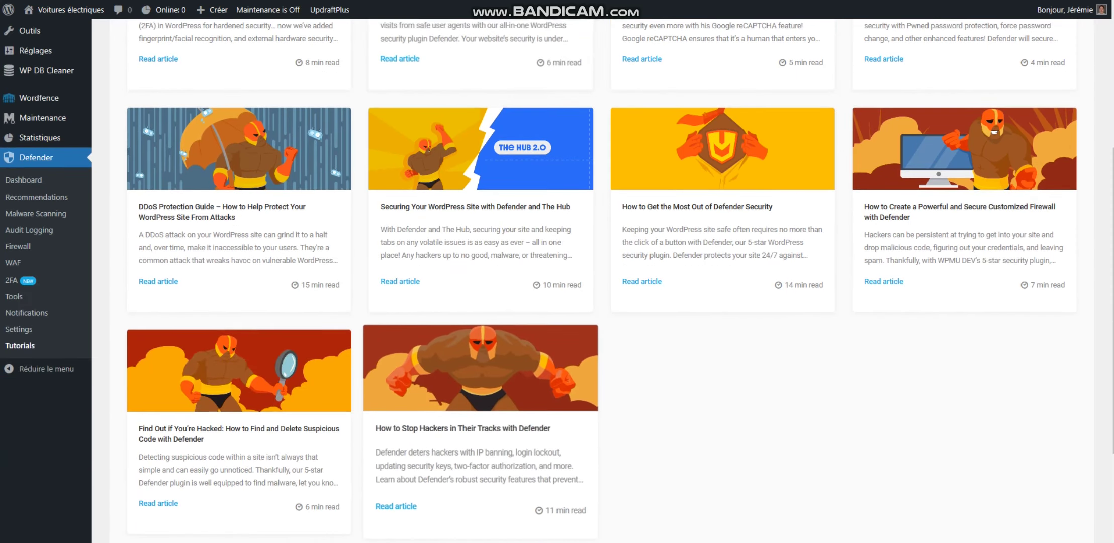
scroll(480, 332, up, 5)
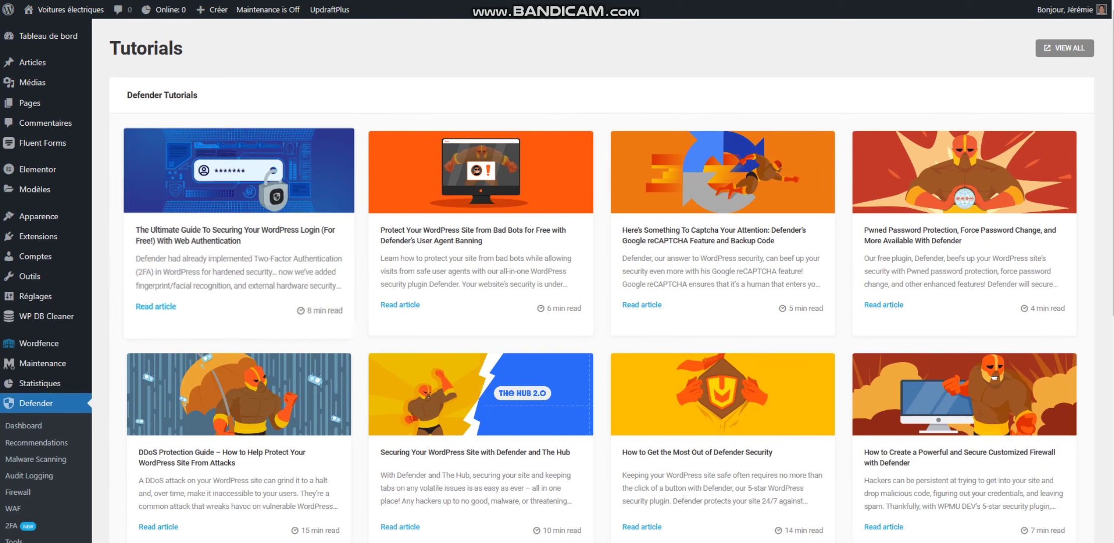
click(36, 459)
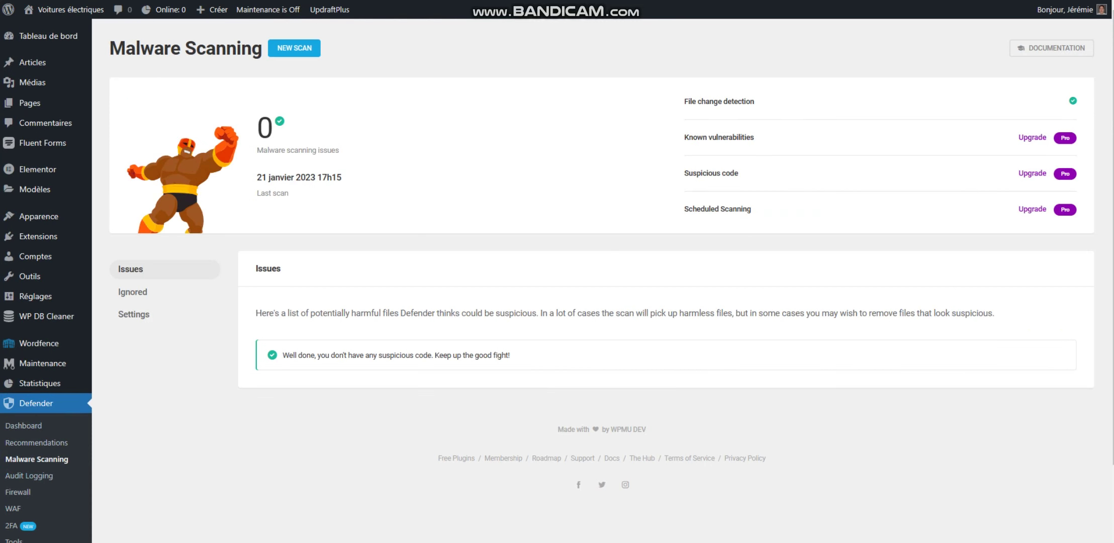